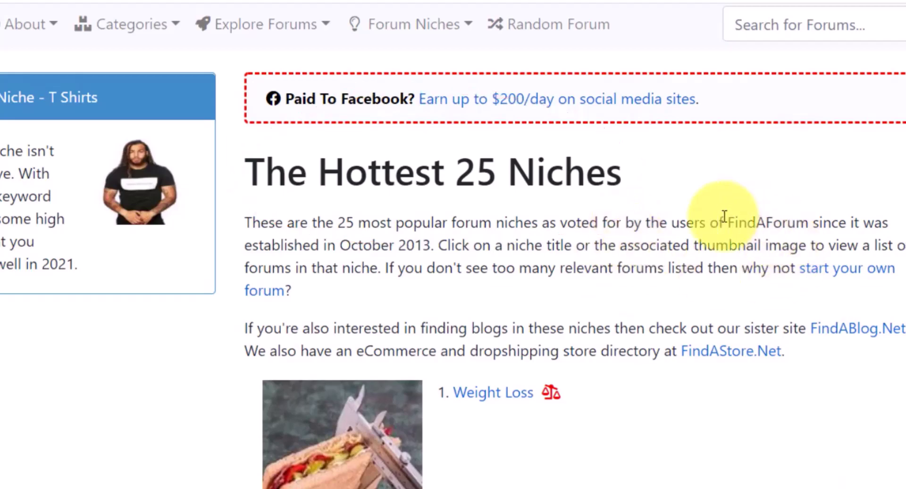
- Review the losefat.brizy.site weight-loss landing page's eCover and Download button, then deselect the headline
{"action": "scroll", "coordinate": [653, 203], "scroll_direction": "down", "scroll_amount": 8}
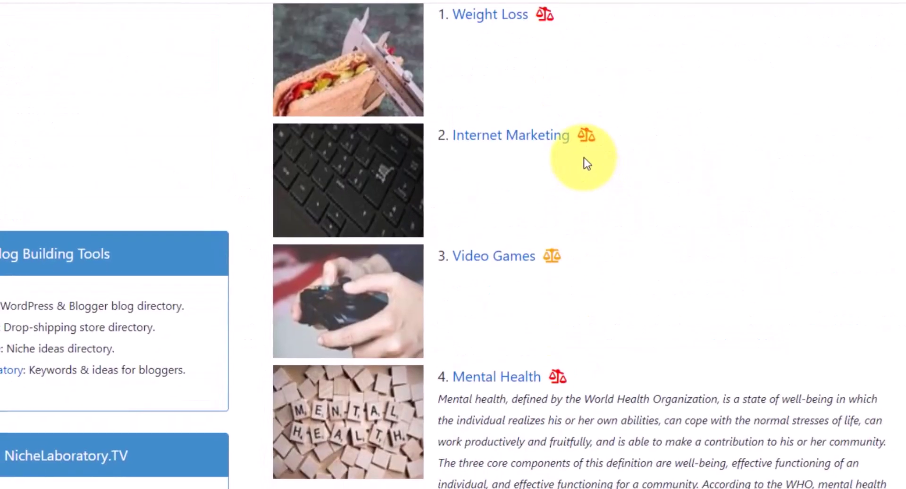
{"action": "scroll", "coordinate": [587, 164], "scroll_direction": "down", "scroll_amount": 14}
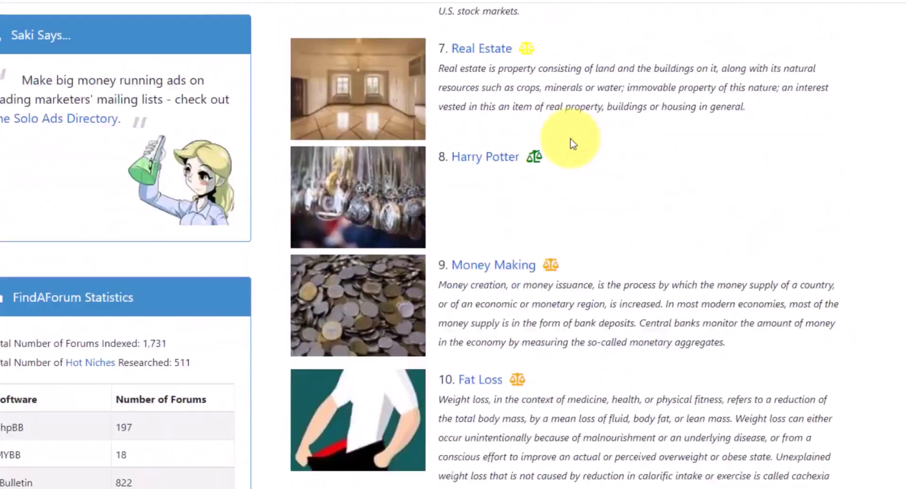
{"action": "scroll", "coordinate": [573, 143], "scroll_direction": "down", "scroll_amount": 20}
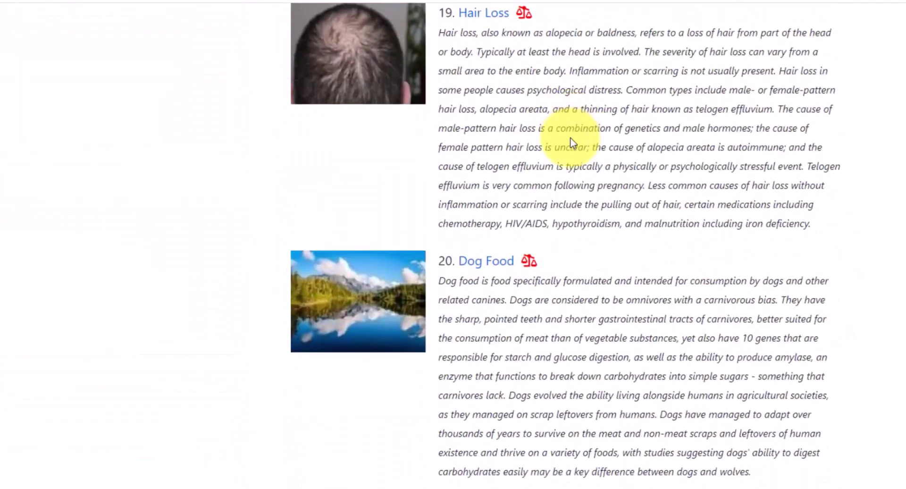
{"action": "scroll", "coordinate": [571, 142], "scroll_direction": "down", "scroll_amount": 18}
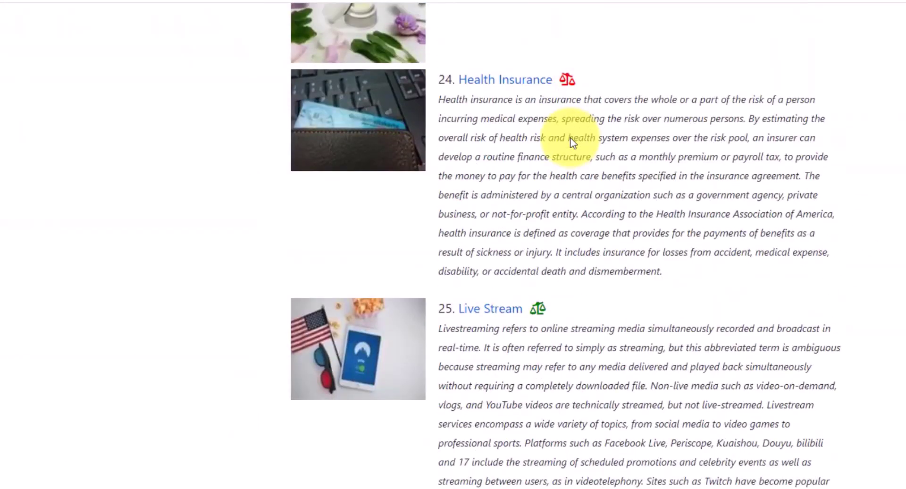
{"action": "scroll", "coordinate": [573, 139], "scroll_direction": "down", "scroll_amount": 10}
{"action": "scroll", "coordinate": [573, 142], "scroll_direction": "up", "scroll_amount": 15}
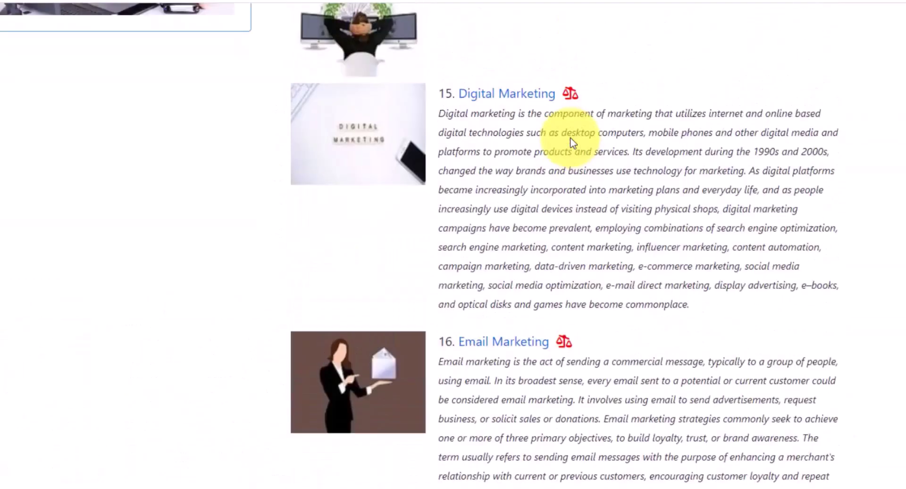
{"action": "scroll", "coordinate": [572, 141], "scroll_direction": "up", "scroll_amount": 5}
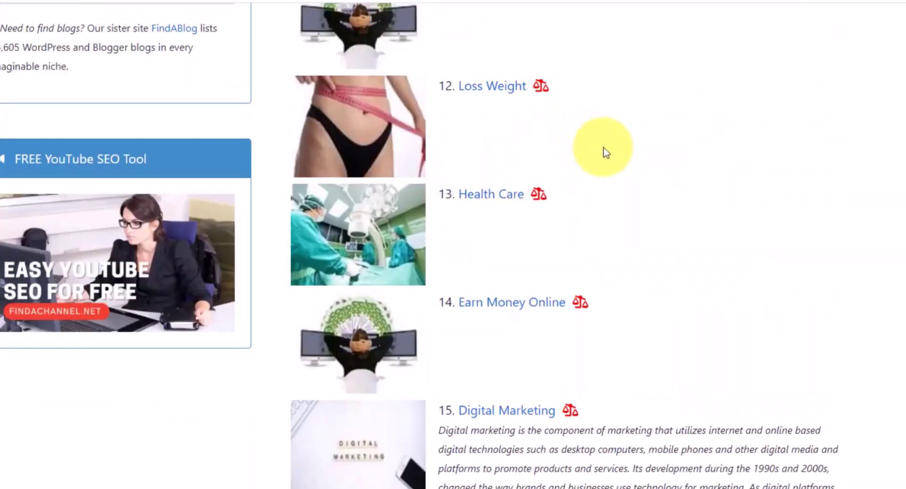
{"action": "scroll", "coordinate": [643, 157], "scroll_direction": "up", "scroll_amount": 9}
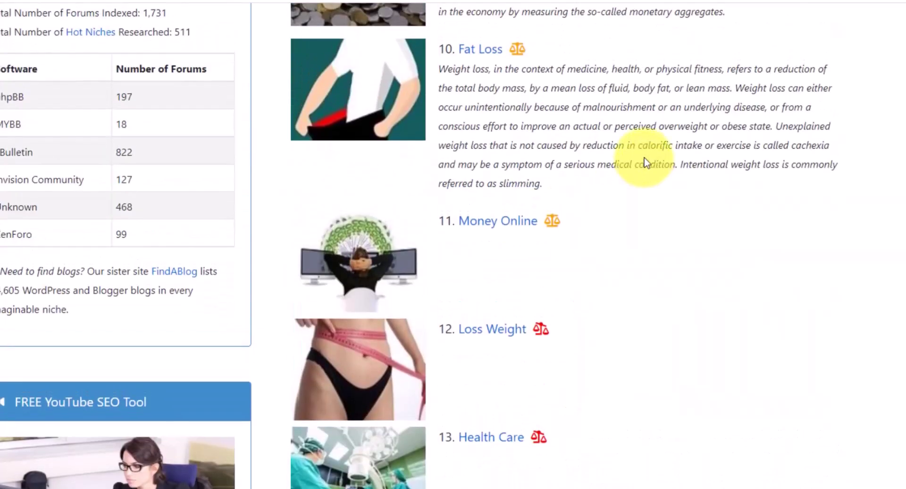
{"action": "scroll", "coordinate": [631, 164], "scroll_direction": "up", "scroll_amount": 4}
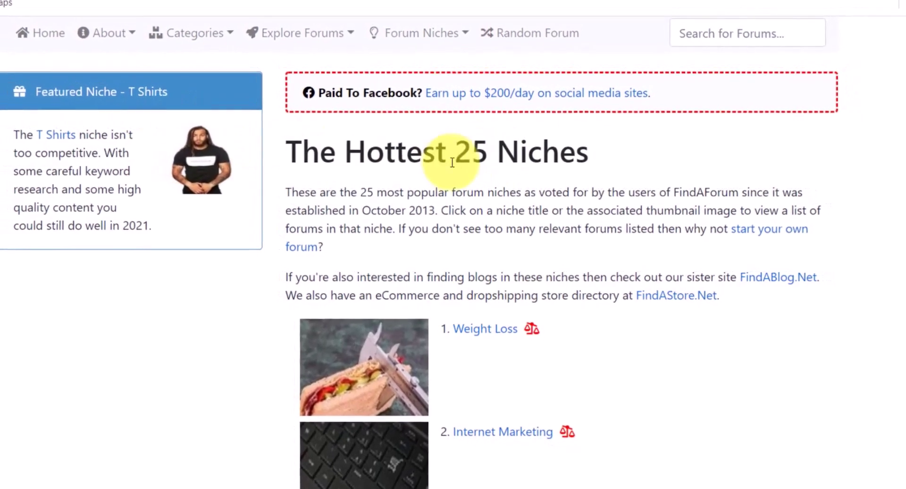
{"action": "scroll", "coordinate": [469, 182], "scroll_direction": "up", "scroll_amount": 5}
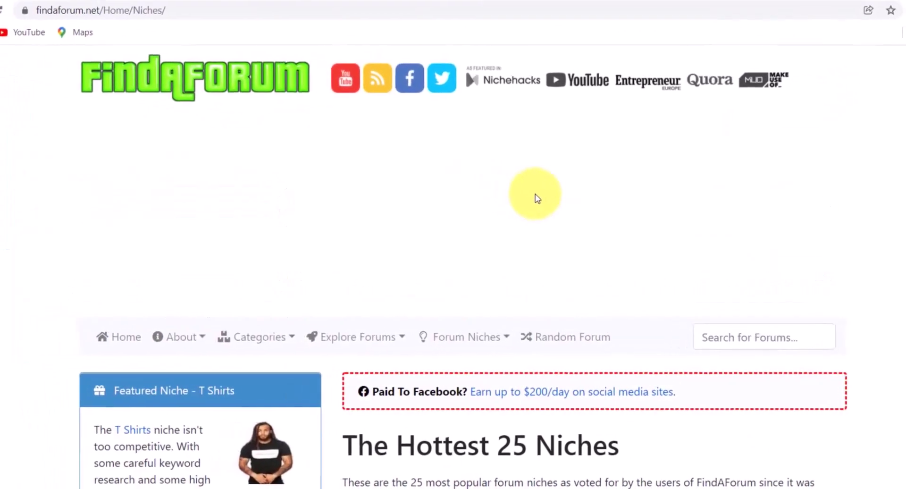
{"action": "scroll", "coordinate": [555, 202], "scroll_direction": "down", "scroll_amount": 6}
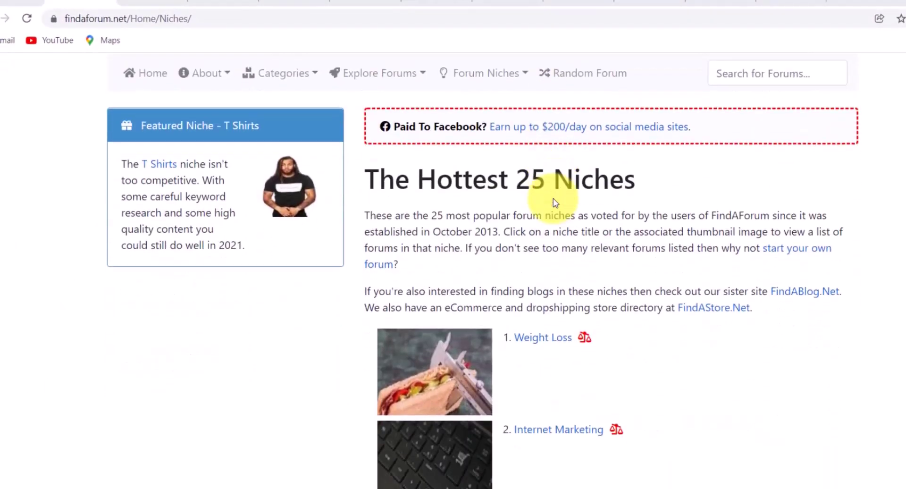
{"action": "scroll", "coordinate": [553, 198], "scroll_direction": "down", "scroll_amount": 2}
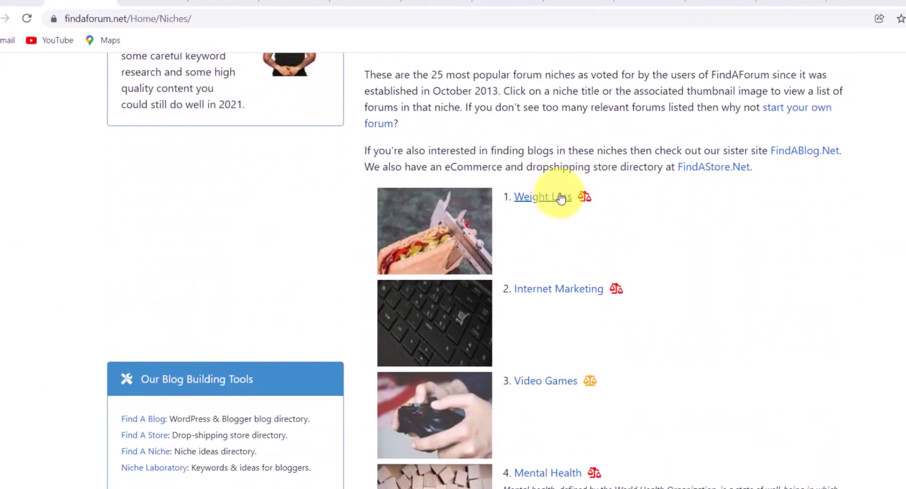
{"action": "scroll", "coordinate": [552, 197], "scroll_direction": "up", "scroll_amount": 2}
{"action": "scroll", "coordinate": [561, 198], "scroll_direction": "up", "scroll_amount": 1}
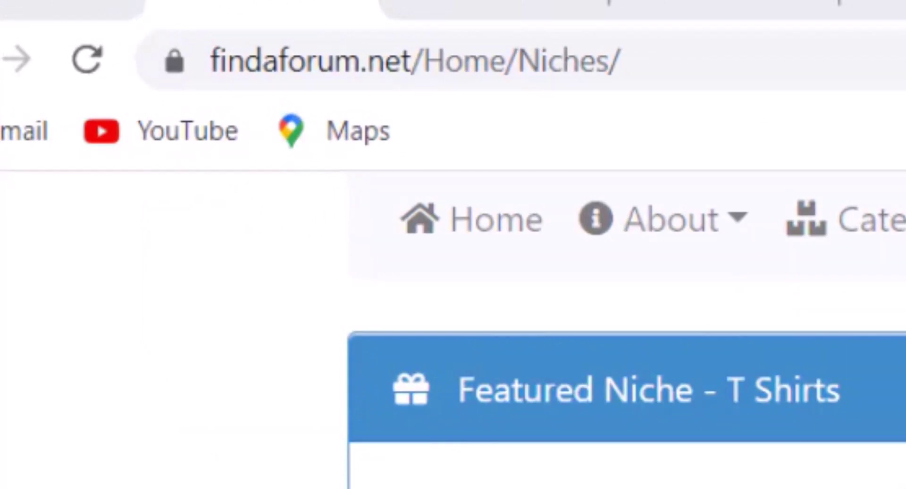
{"action": "scroll", "coordinate": [726, 264], "scroll_direction": "down", "scroll_amount": 5}
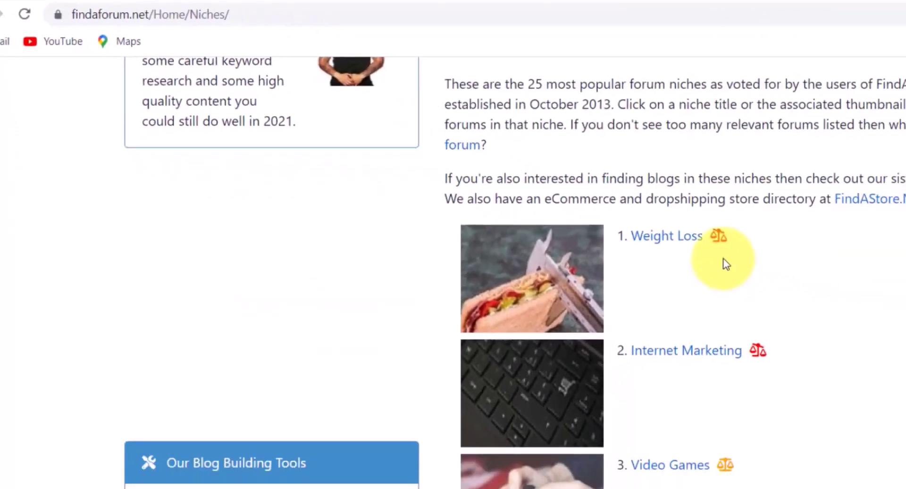
{"action": "scroll", "coordinate": [751, 302], "scroll_direction": "up", "scroll_amount": 2}
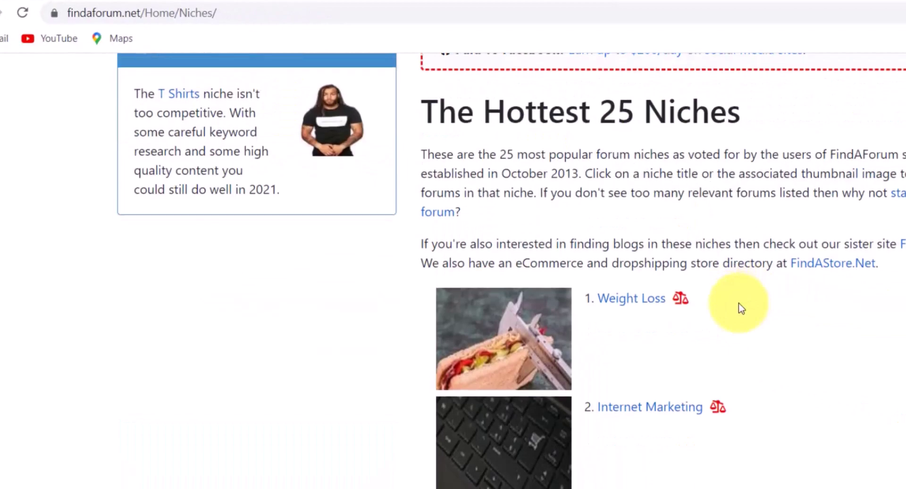
{"action": "scroll", "coordinate": [739, 307], "scroll_direction": "down", "scroll_amount": 1}
{"action": "scroll", "coordinate": [739, 308], "scroll_direction": "up", "scroll_amount": 1}
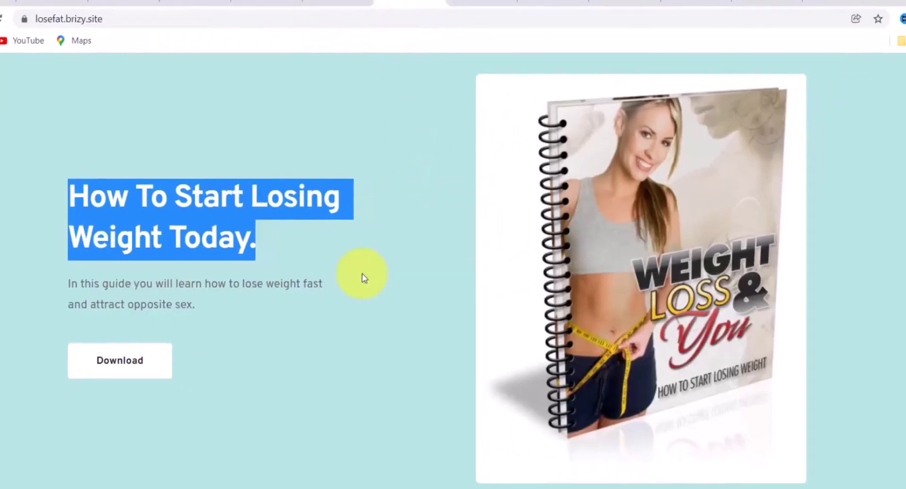
{"action": "left_click", "coordinate": [373, 265]}
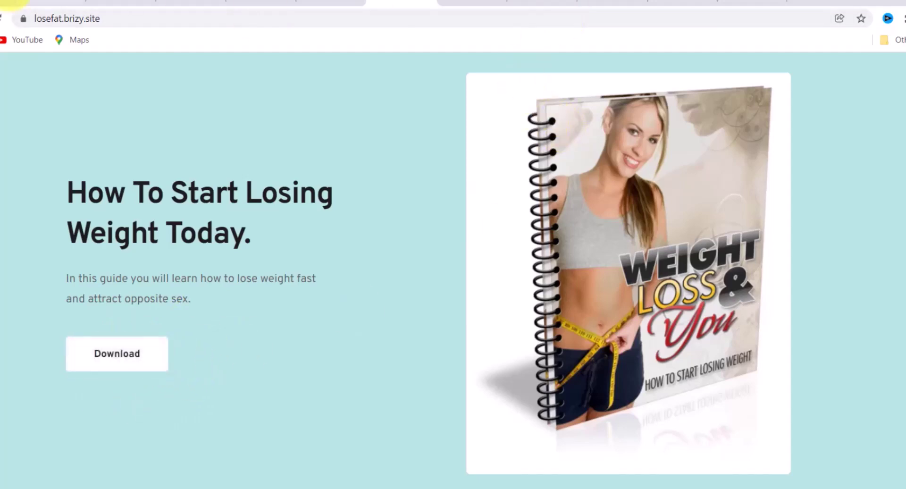
- Open the 'How To Start Losing Weight Today.' locker in the Editor and check its preview
{"action": "left_click", "coordinate": [132, 6]}
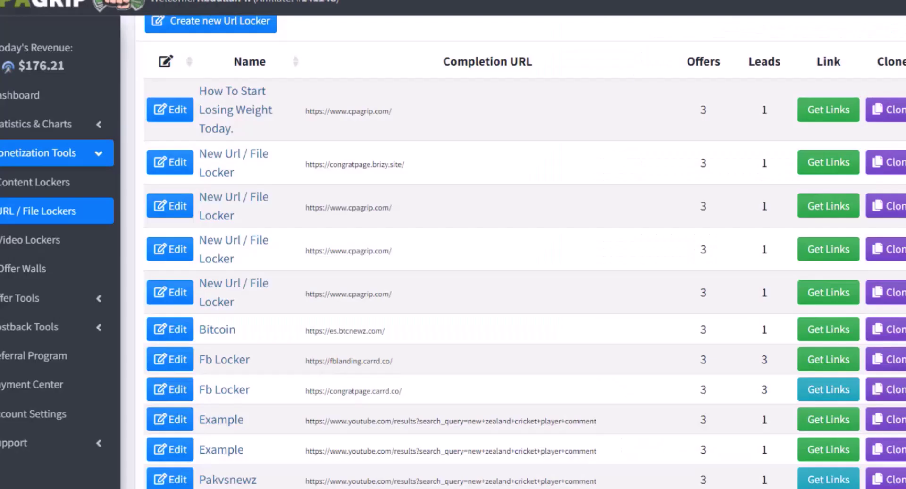
{"action": "scroll", "coordinate": [222, 123], "scroll_direction": "up", "scroll_amount": 2}
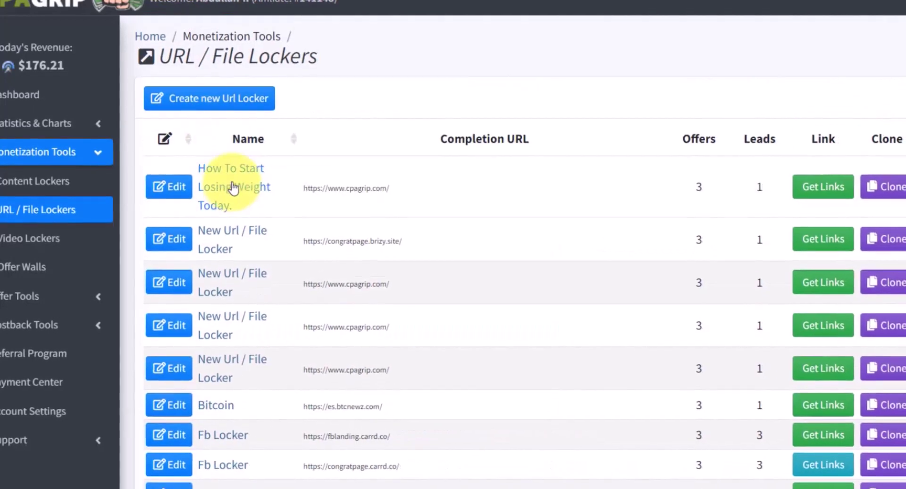
{"action": "left_click", "coordinate": [232, 188]}
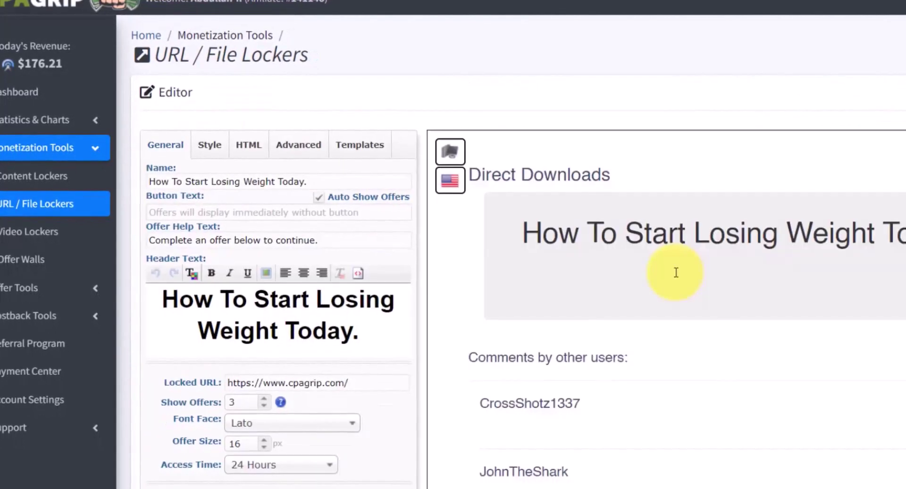
{"action": "scroll", "coordinate": [718, 264], "scroll_direction": "down", "scroll_amount": 2}
{"action": "scroll", "coordinate": [734, 265], "scroll_direction": "up", "scroll_amount": 2}
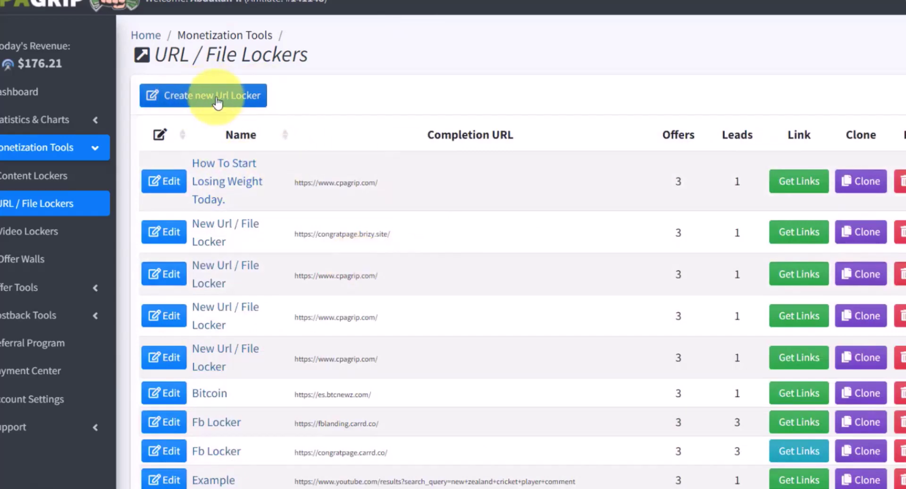
- Start a new URL locker, accept the Terms, name it 'How To Start Losing Weight Today.', enable Auto Show Offers
{"action": "left_click", "coordinate": [217, 97]}
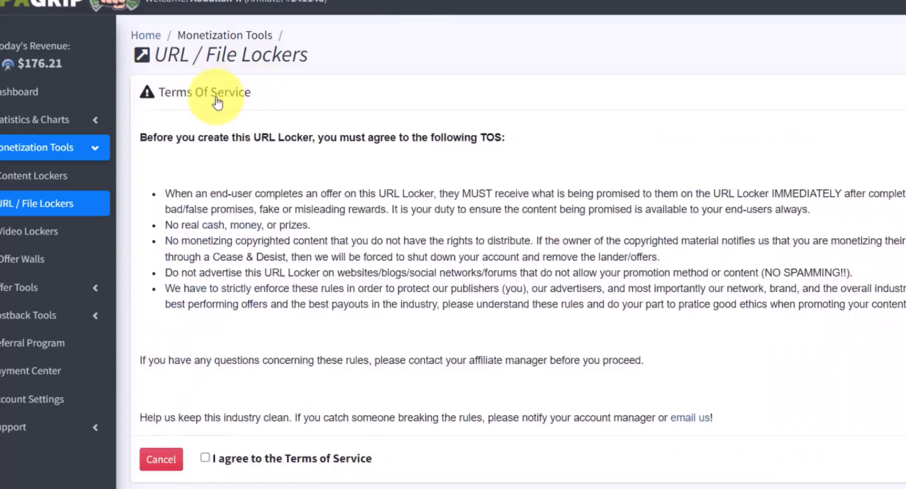
{"action": "left_click", "coordinate": [204, 460]}
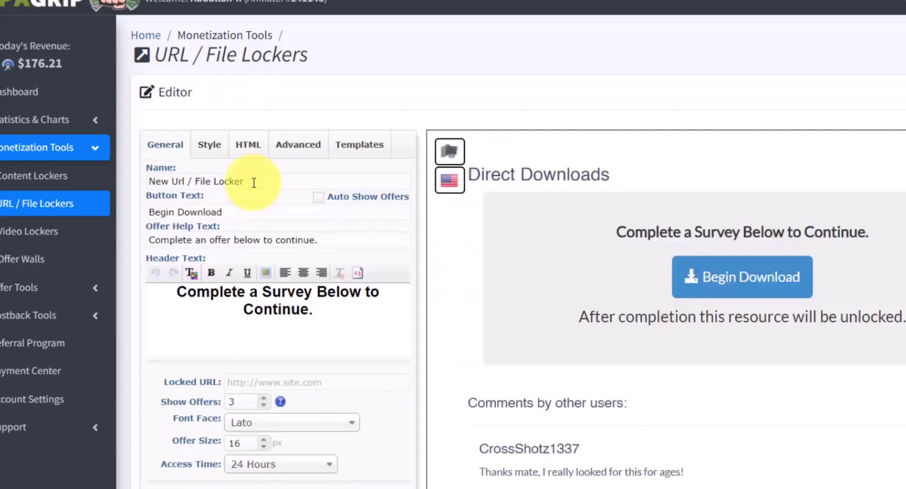
{"action": "left_click_drag", "start_coordinate": [243, 181], "coordinate": [135, 191]}
{"action": "type", "text": "How To Start Losing Weight Today."}
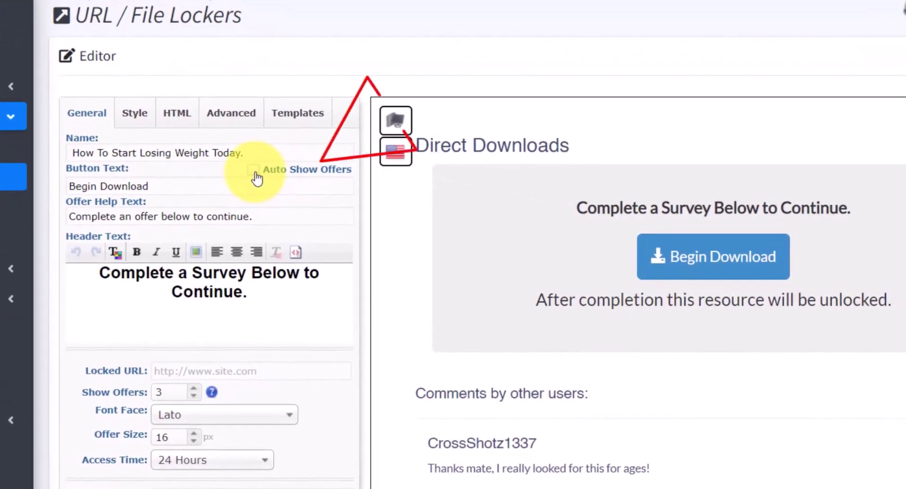
{"action": "left_click", "coordinate": [254, 169]}
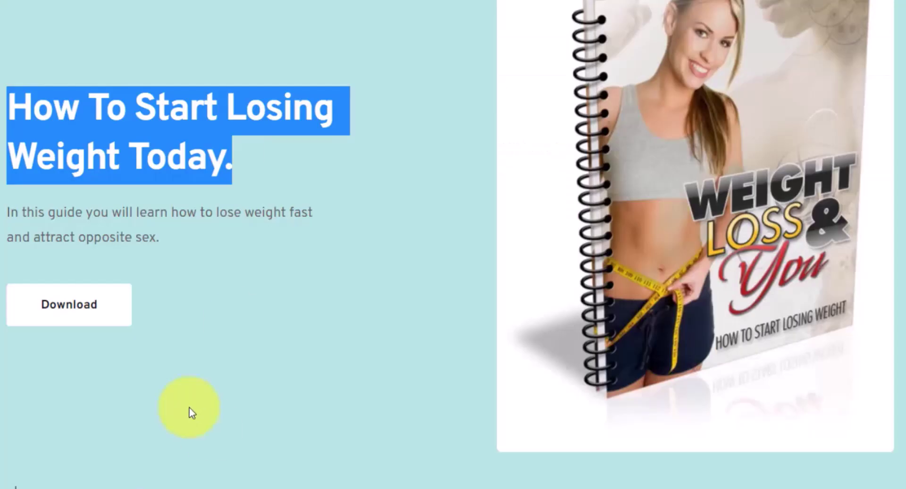
- Replace the locker's Header Text with 'How To Start Losing Weight Today.'
{"action": "left_click", "coordinate": [82, 318]}
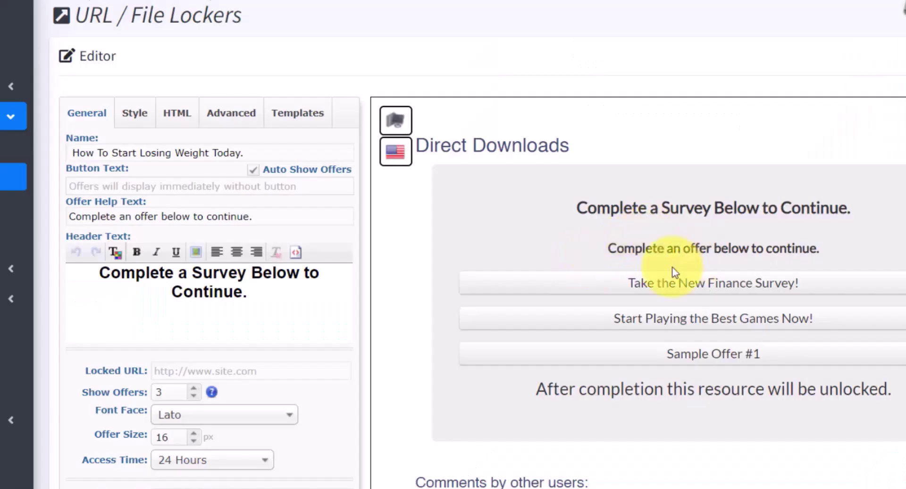
{"action": "scroll", "coordinate": [358, 326], "scroll_direction": "down", "scroll_amount": 2}
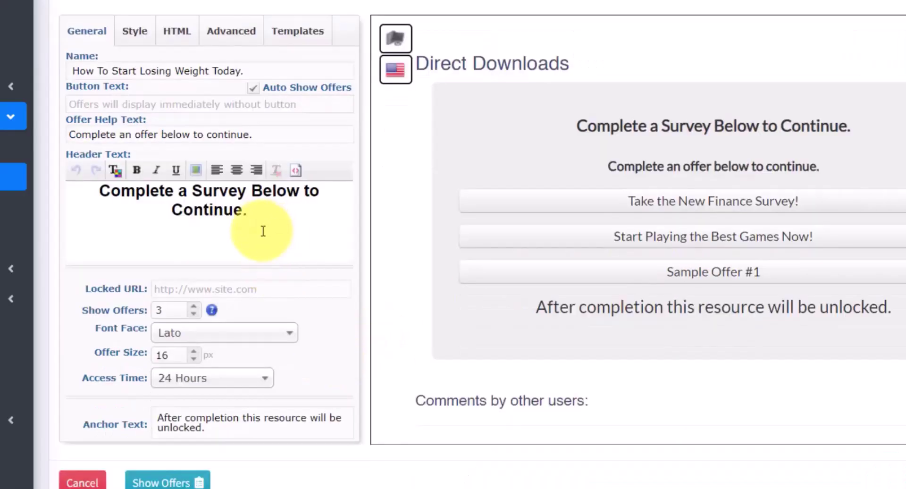
{"action": "left_click_drag", "start_coordinate": [256, 215], "coordinate": [79, 189]}
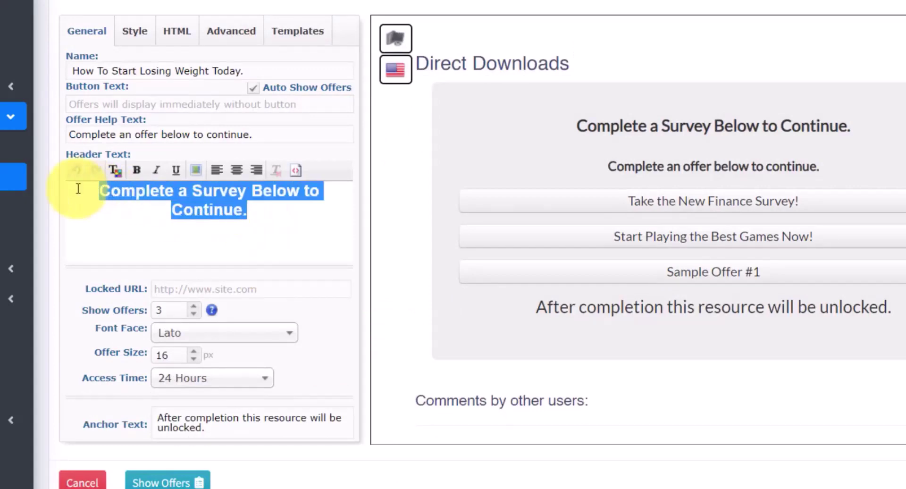
{"action": "type", "text": "How To Start Losing Weight Today."}
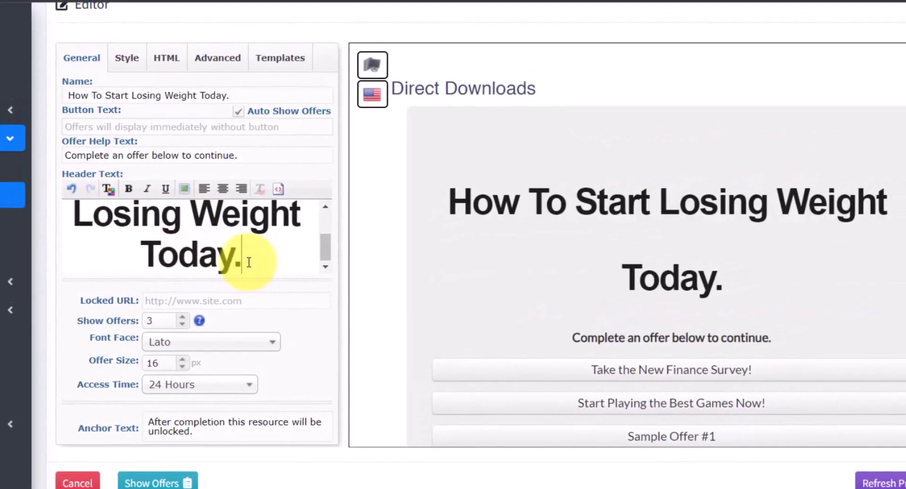
{"action": "scroll", "coordinate": [256, 263], "scroll_direction": "down", "scroll_amount": 1}
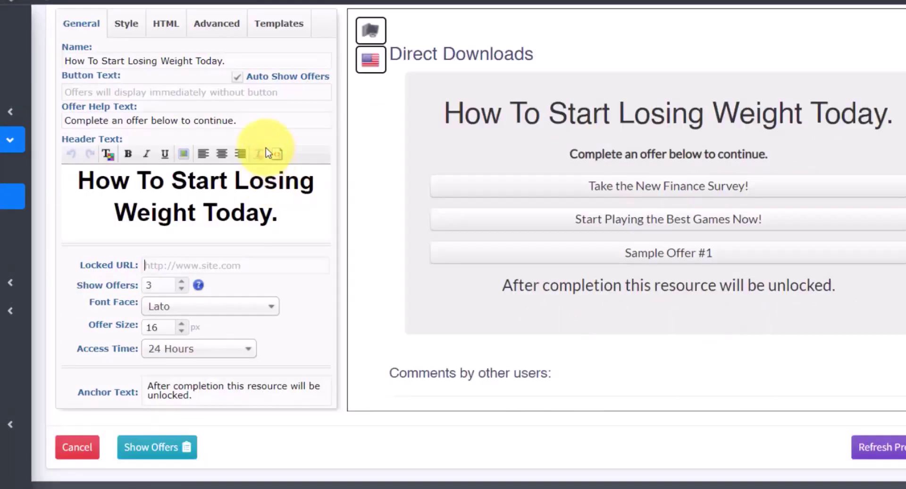
{"action": "left_click", "coordinate": [228, 260]}
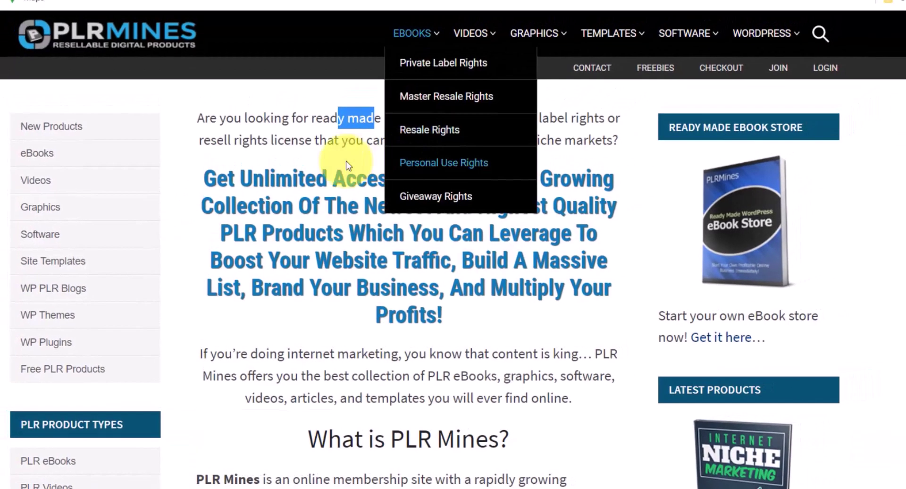
- Check the eBook rights categories under the PLRMines EBOOKS menu
{"action": "scroll", "coordinate": [374, 272], "scroll_direction": "down", "scroll_amount": 6}
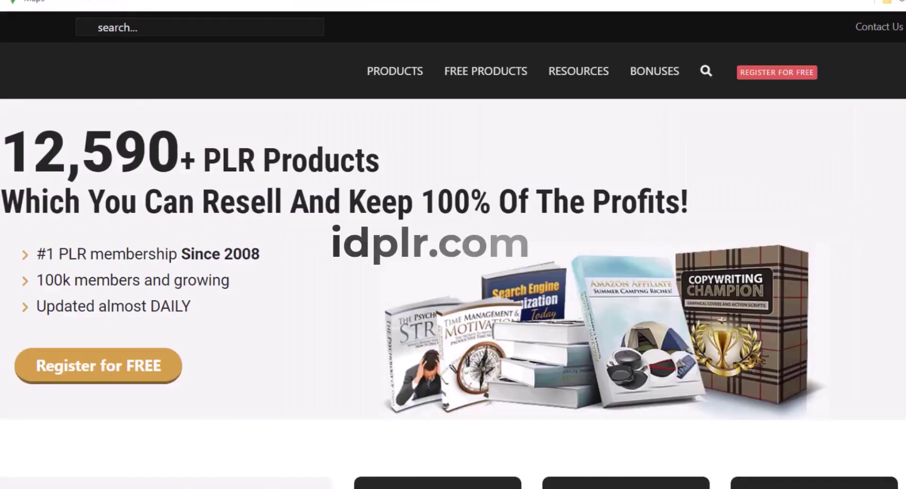
{"action": "mouse_move", "coordinate": [628, 52]}
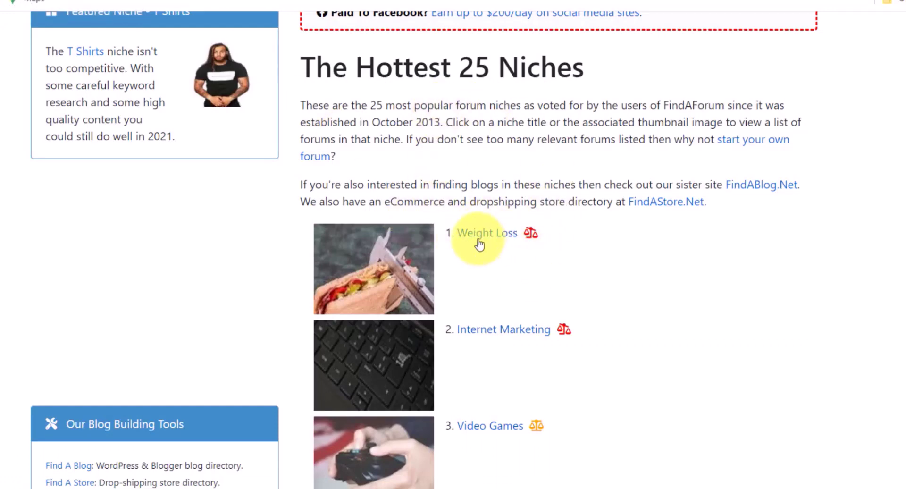
- Browse the Free PLR Downloads eBook grid
{"action": "scroll", "coordinate": [467, 250], "scroll_direction": "down", "scroll_amount": 2}
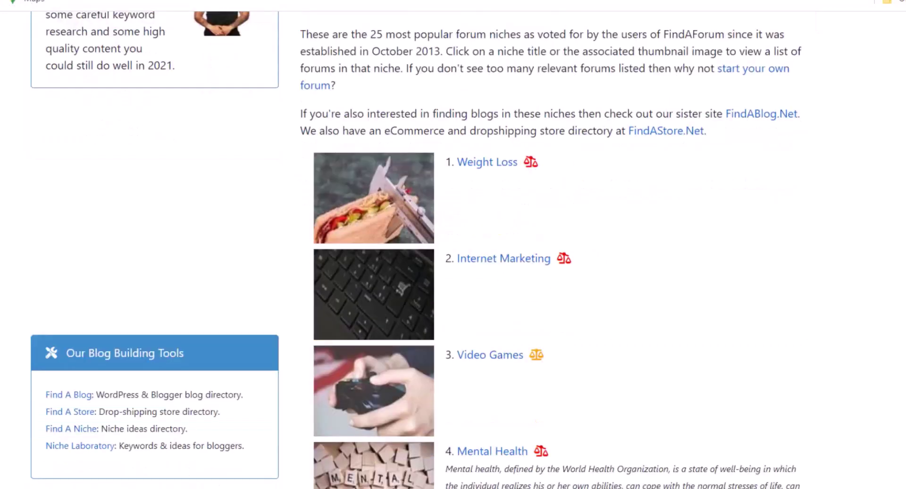
{"action": "left_click", "coordinate": [443, 0]}
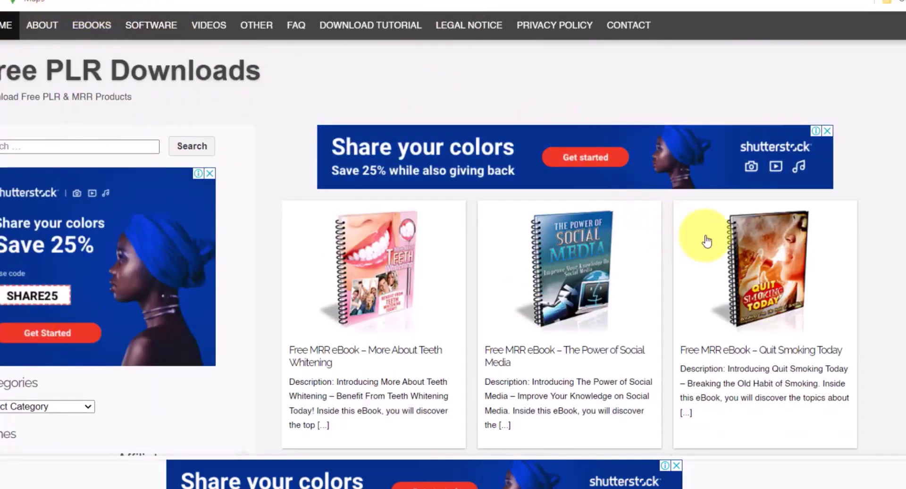
{"action": "scroll", "coordinate": [589, 188], "scroll_direction": "down", "scroll_amount": 2}
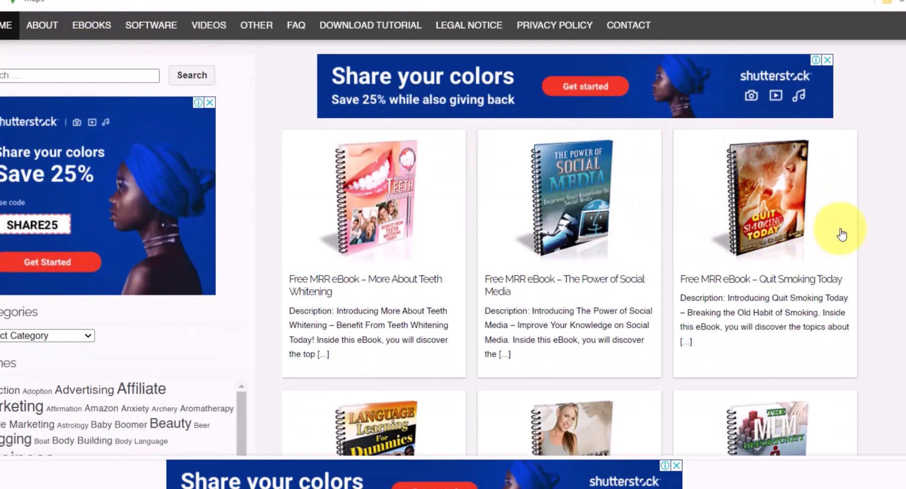
{"action": "scroll", "coordinate": [842, 235], "scroll_direction": "down", "scroll_amount": 2}
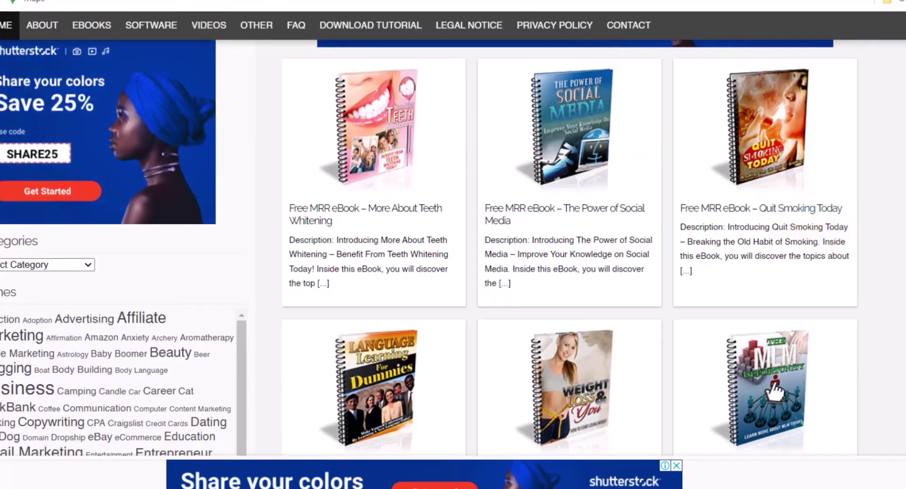
{"action": "scroll", "coordinate": [533, 78], "scroll_direction": "down", "scroll_amount": 2}
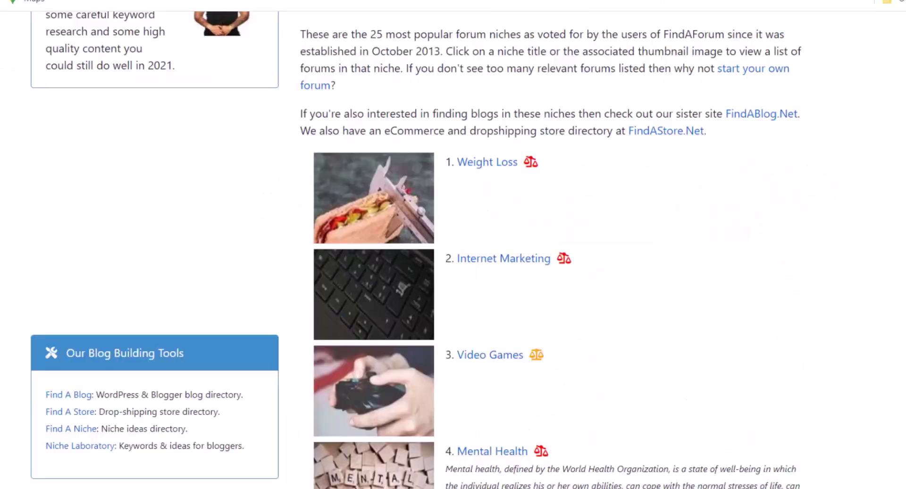
{"action": "scroll", "coordinate": [542, 197], "scroll_direction": "down", "scroll_amount": 9}
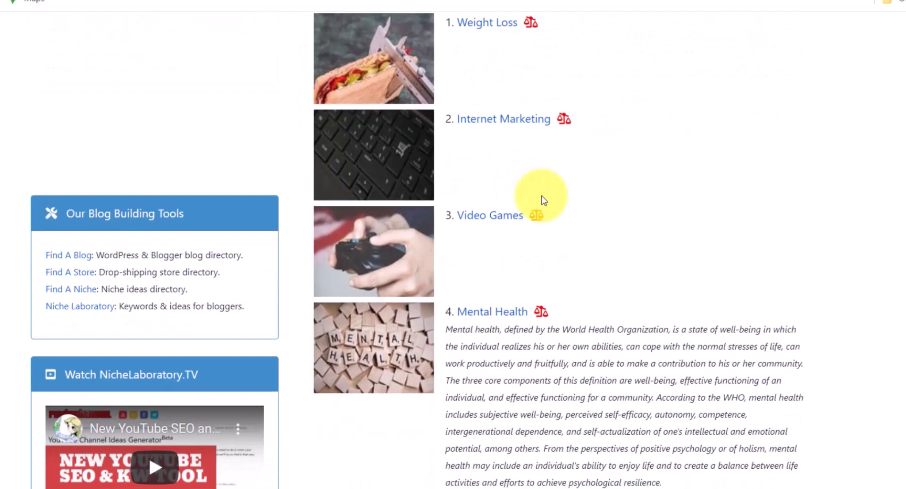
{"action": "scroll", "coordinate": [559, 198], "scroll_direction": "up", "scroll_amount": 3}
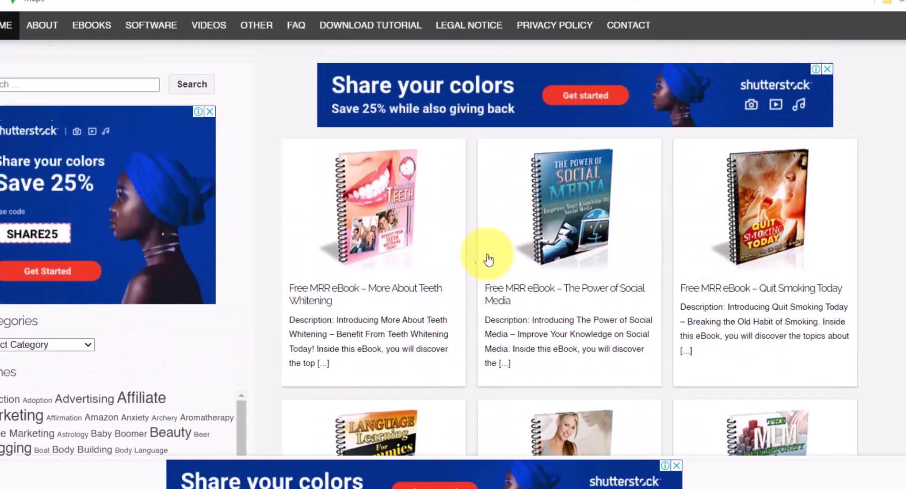
{"action": "scroll", "coordinate": [71, 184], "scroll_direction": "up", "scroll_amount": 1}
{"action": "left_click", "coordinate": [49, 147]}
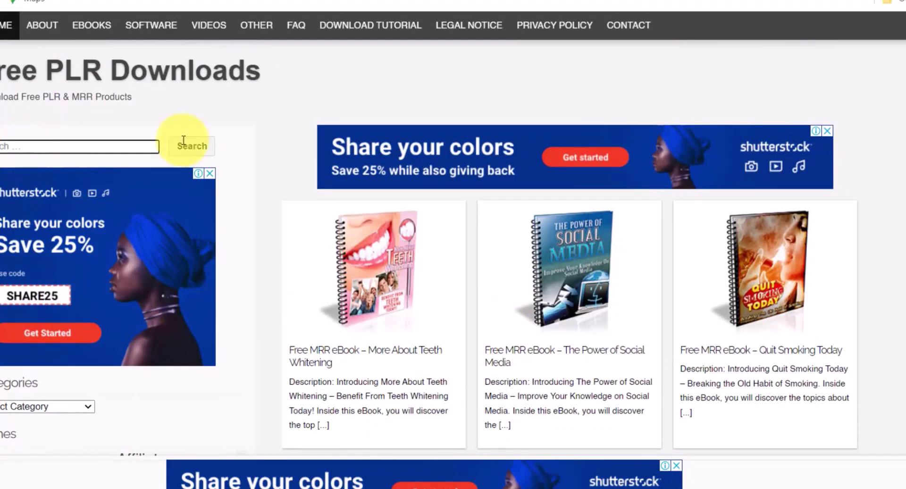
{"action": "scroll", "coordinate": [637, 111], "scroll_direction": "down", "scroll_amount": 5}
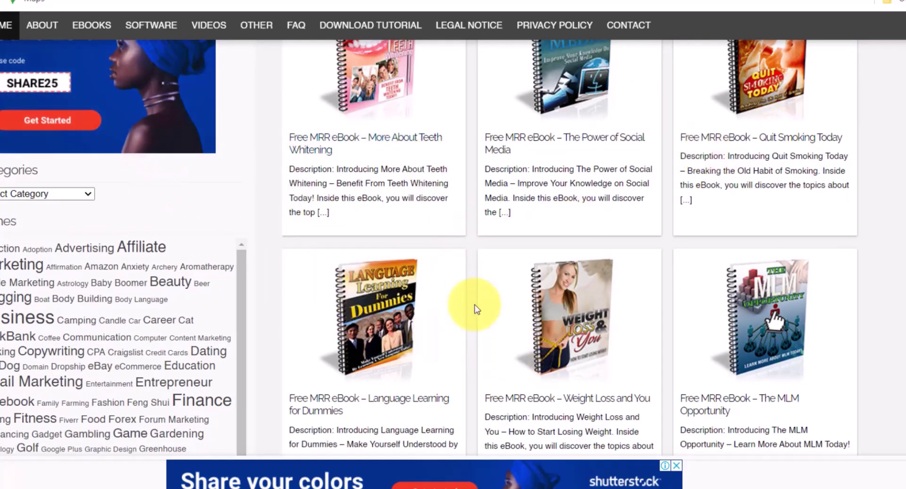
- Open the 'Free MRR eBook – Weight Loss and You' page and locate its download link
{"action": "left_click", "coordinate": [575, 399]}
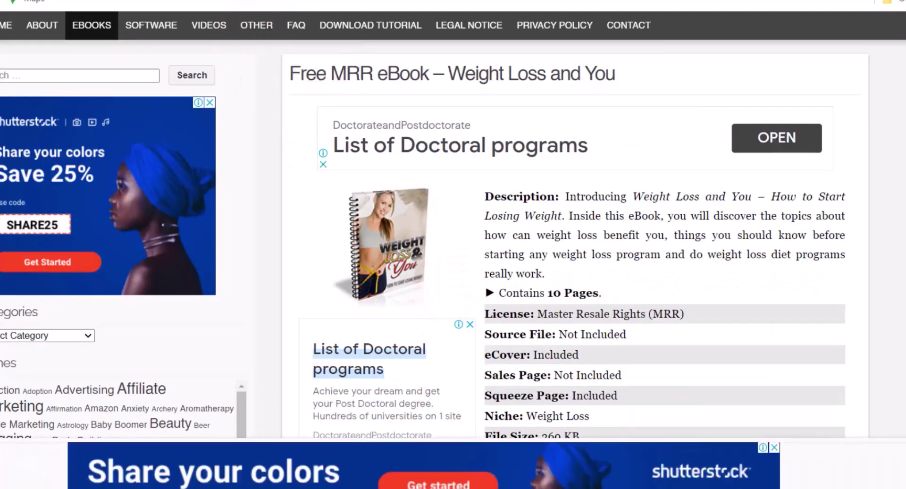
{"action": "scroll", "coordinate": [627, 315], "scroll_direction": "down", "scroll_amount": 2}
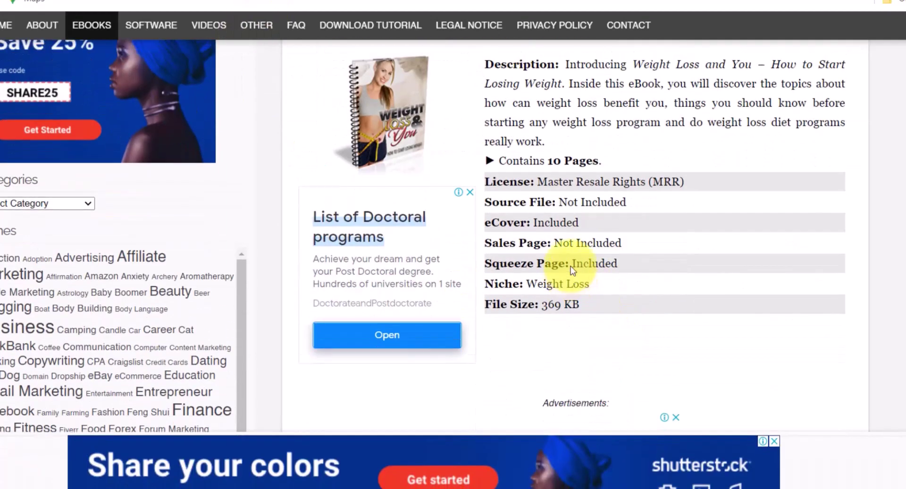
{"action": "scroll", "coordinate": [587, 394], "scroll_direction": "up", "scroll_amount": 2}
{"action": "scroll", "coordinate": [573, 270], "scroll_direction": "down", "scroll_amount": 15}
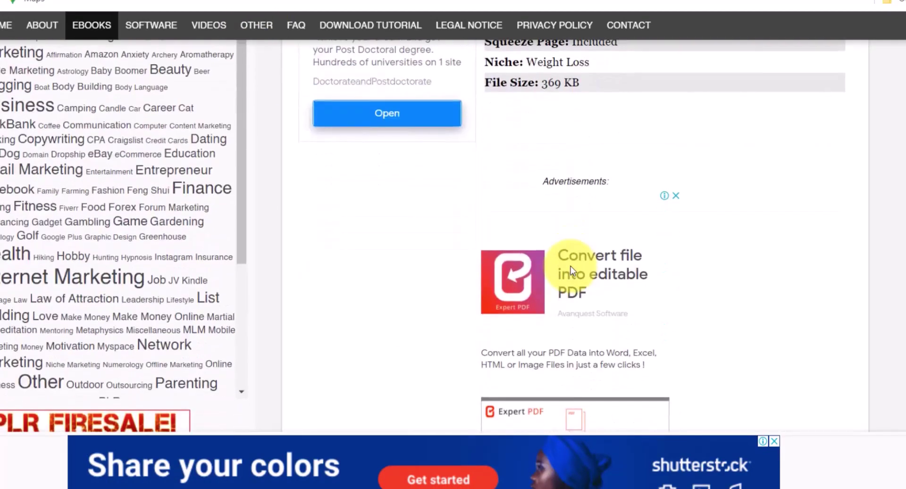
{"action": "scroll", "coordinate": [570, 270], "scroll_direction": "up", "scroll_amount": 3}
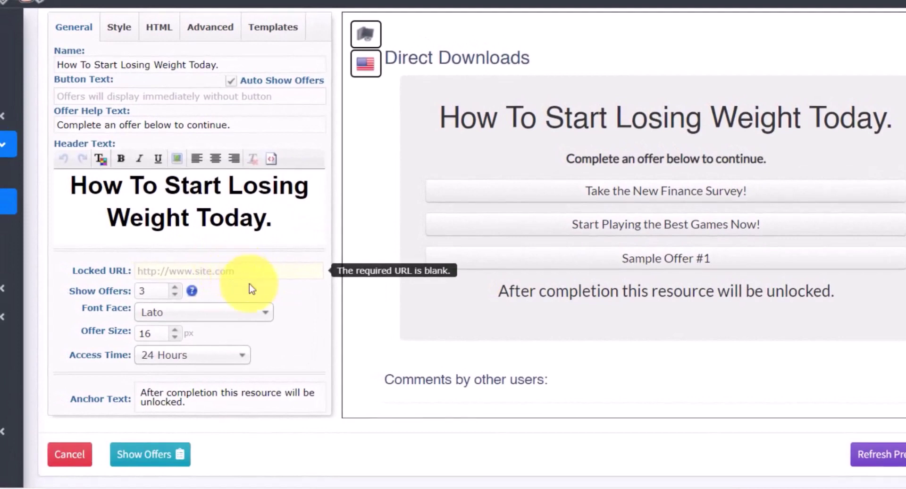
{"action": "left_click", "coordinate": [276, 273]}
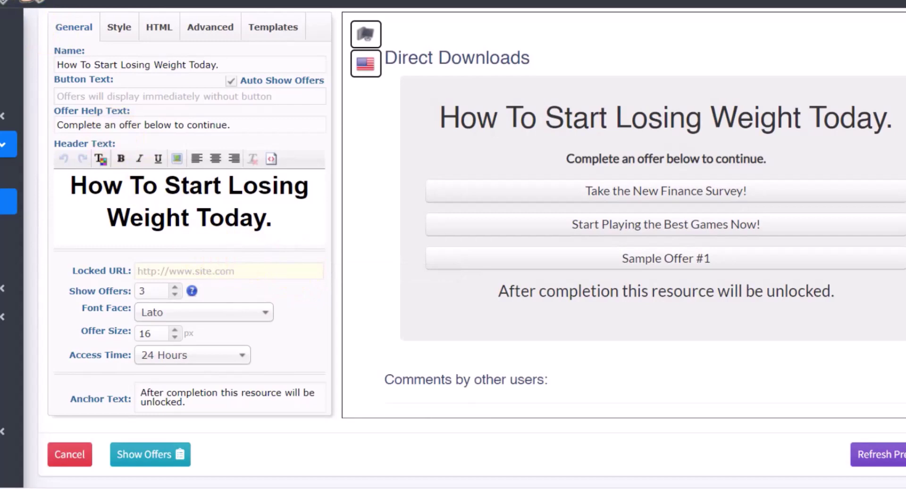
{"action": "left_click", "coordinate": [201, 268]}
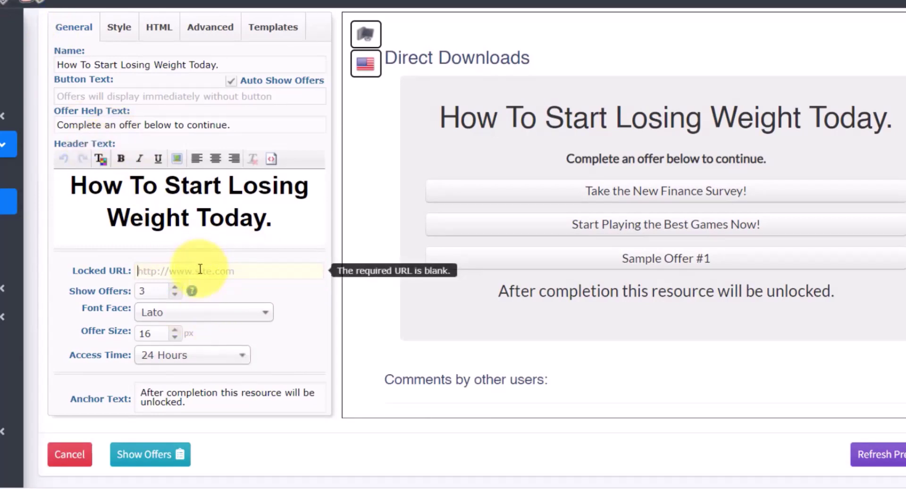
{"action": "type", "text": "https://www.cpagrip.com/"}
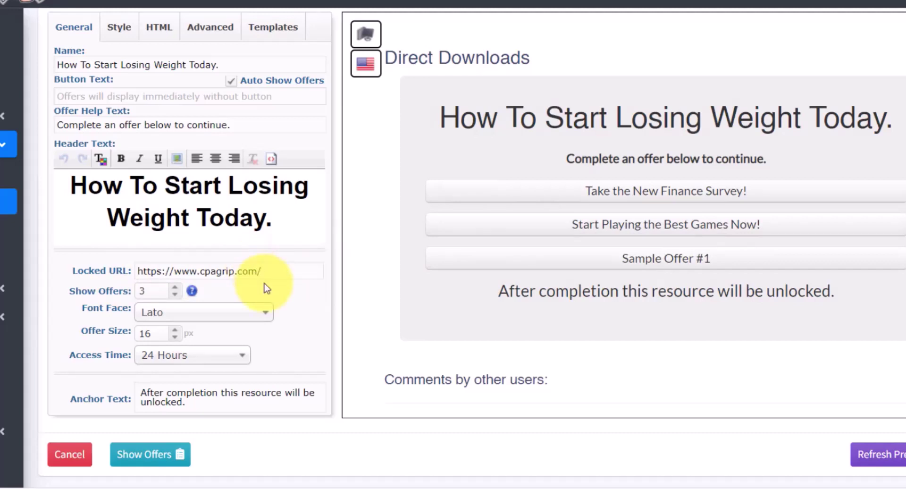
- Scroll the locker preview to review the user comments below the three offers
{"action": "scroll", "coordinate": [341, 282], "scroll_direction": "down", "scroll_amount": 1}
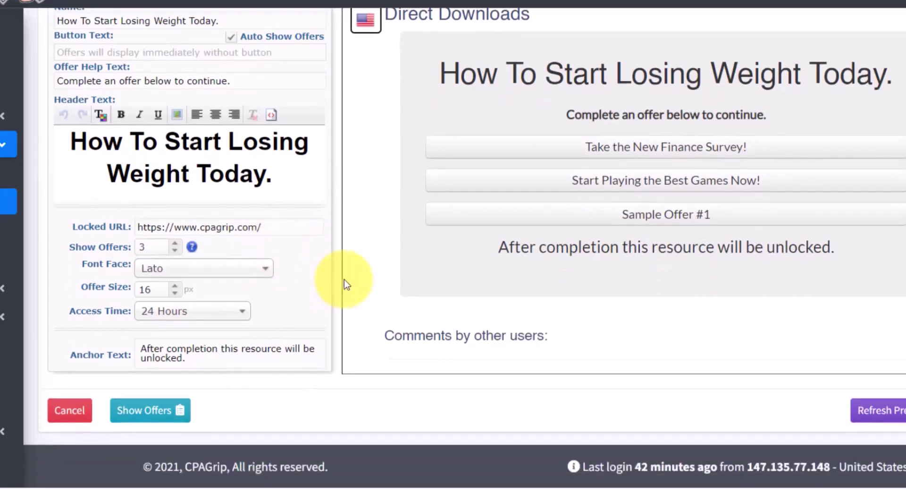
{"action": "scroll", "coordinate": [509, 294], "scroll_direction": "down", "scroll_amount": 8}
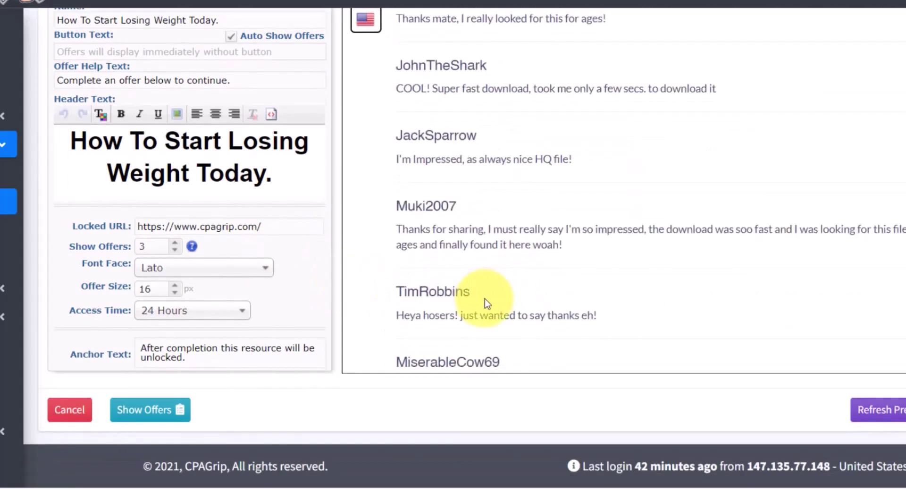
{"action": "scroll", "coordinate": [486, 303], "scroll_direction": "up", "scroll_amount": 2}
{"action": "scroll", "coordinate": [484, 302], "scroll_direction": "down", "scroll_amount": 1}
{"action": "scroll", "coordinate": [484, 302], "scroll_direction": "down", "scroll_amount": 1}
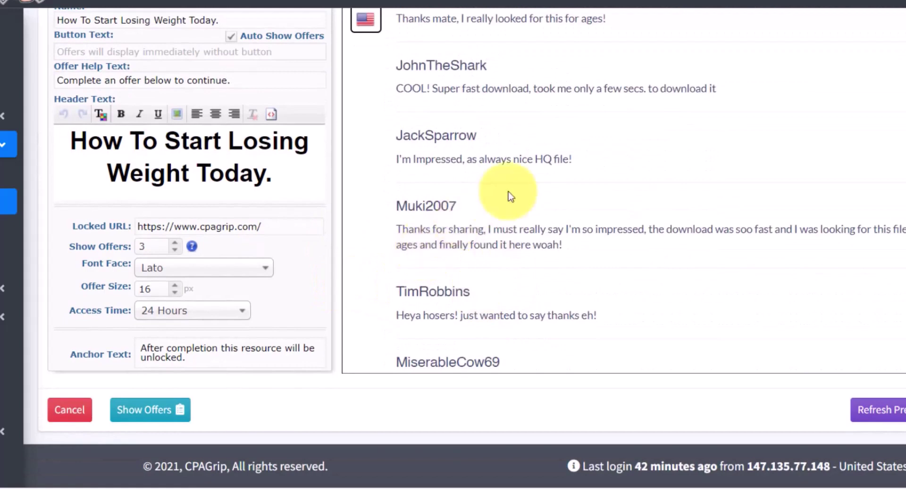
{"action": "scroll", "coordinate": [645, 189], "scroll_direction": "up", "scroll_amount": 1}
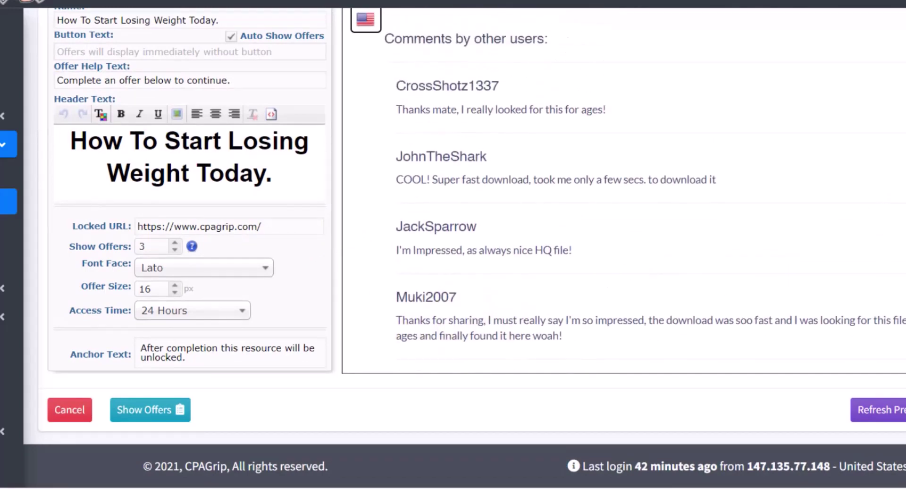
{"action": "scroll", "coordinate": [755, 156], "scroll_direction": "up", "scroll_amount": 3}
{"action": "scroll", "coordinate": [704, 166], "scroll_direction": "up", "scroll_amount": 1}
{"action": "scroll", "coordinate": [359, 229], "scroll_direction": "down", "scroll_amount": 1}
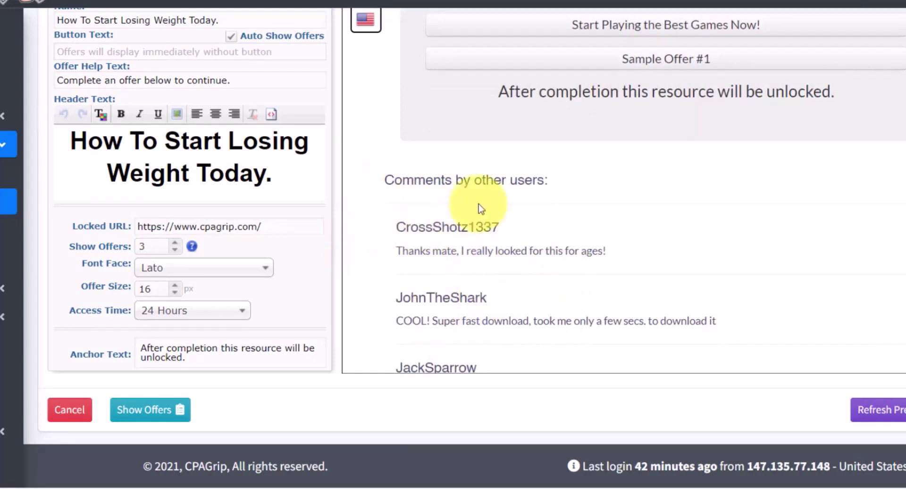
{"action": "scroll", "coordinate": [304, 162], "scroll_direction": "up", "scroll_amount": 3}
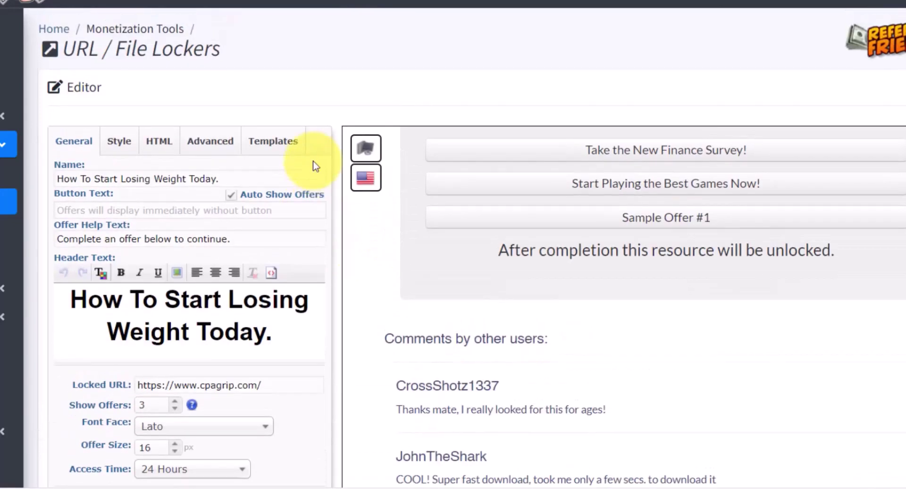
- In the locker's HTML, rename the first commenter and refresh the preview
{"action": "left_click", "coordinate": [164, 138]}
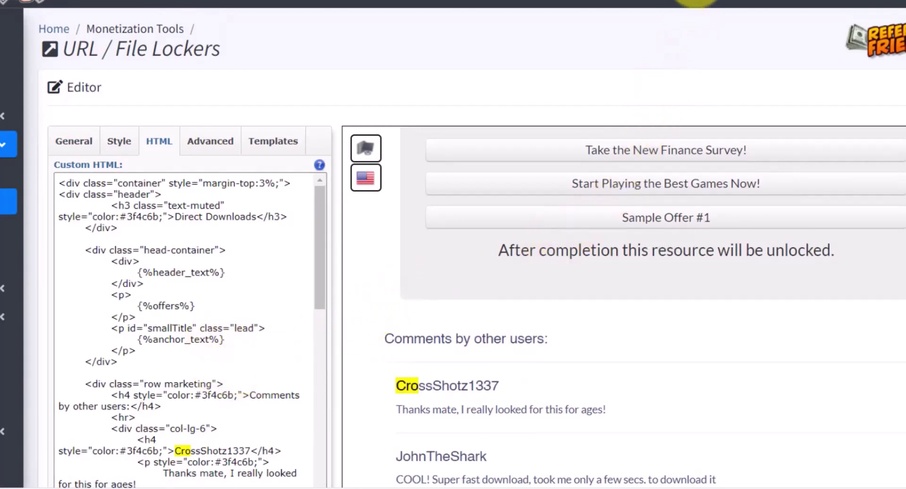
{"action": "scroll", "coordinate": [486, 388], "scroll_direction": "down", "scroll_amount": 2}
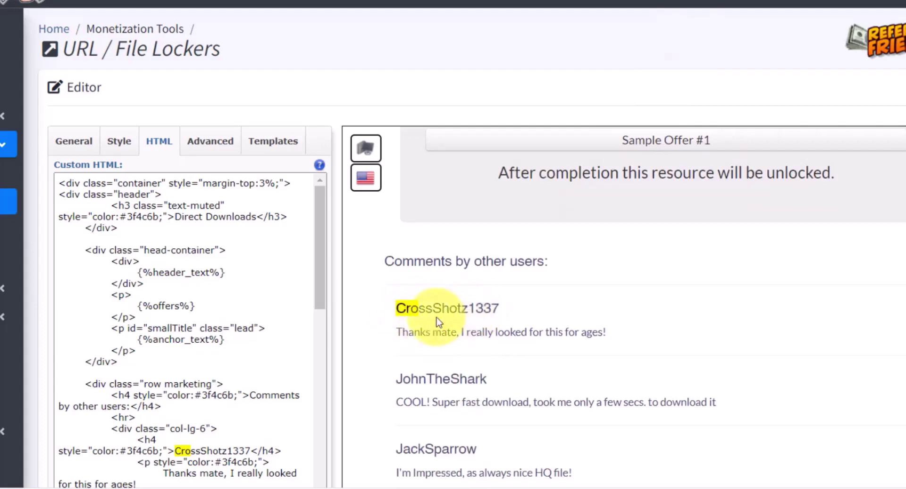
{"action": "scroll", "coordinate": [222, 415], "scroll_direction": "down", "scroll_amount": 3}
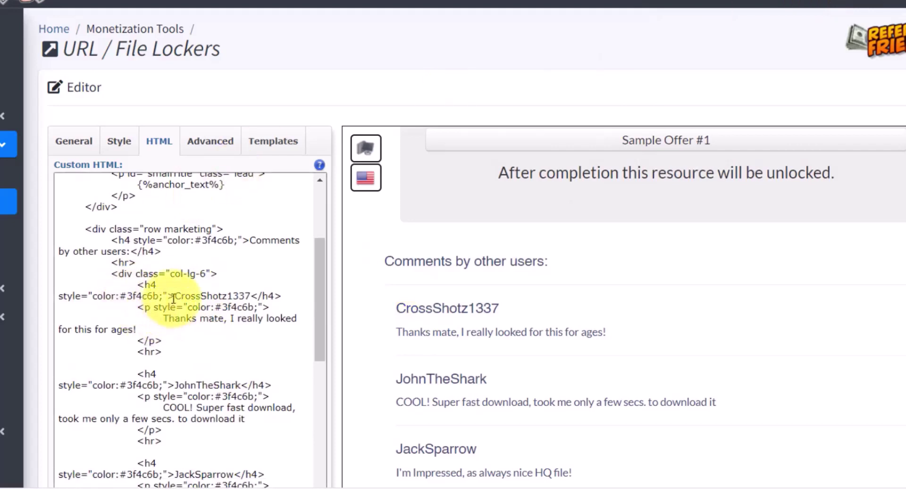
{"action": "left_click_drag", "start_coordinate": [174, 297], "coordinate": [237, 296]}
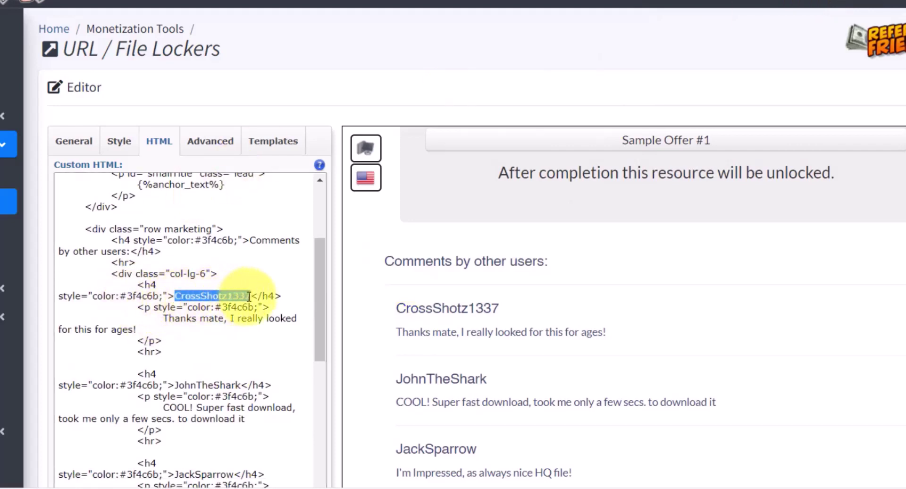
{"action": "type", "text": "Micheal"}
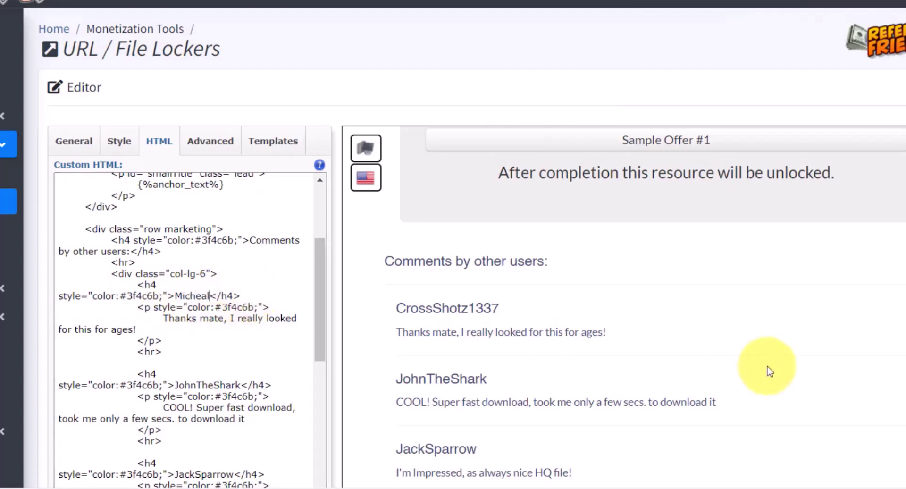
{"action": "scroll", "coordinate": [771, 370], "scroll_direction": "down", "scroll_amount": 3}
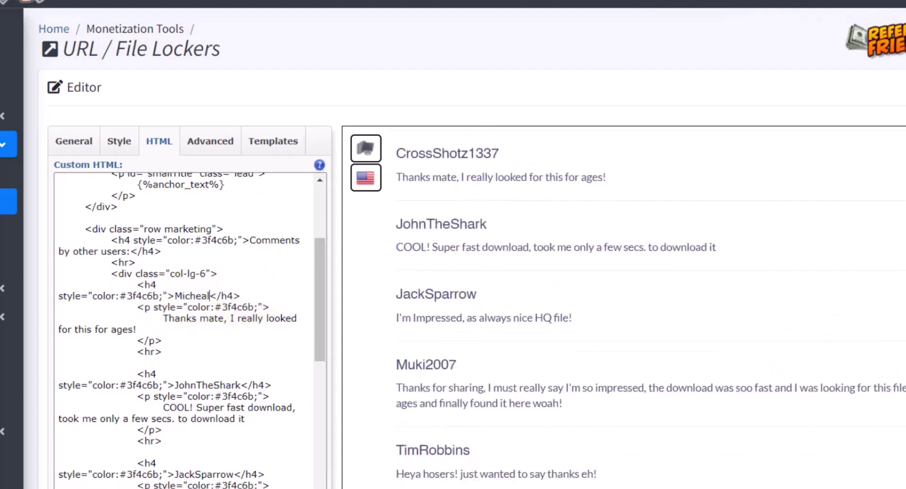
{"action": "scroll", "coordinate": [771, 370], "scroll_direction": "down", "scroll_amount": 5}
{"action": "left_click", "coordinate": [869, 454]}
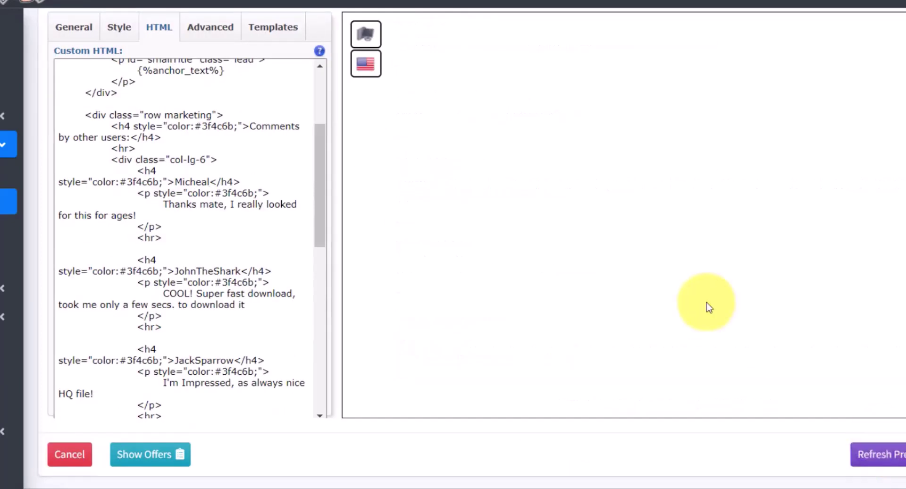
- Rewrite the first comment to read 'Thanks mate, I really love the ebook!'
{"action": "scroll", "coordinate": [708, 306], "scroll_direction": "up", "scroll_amount": 3}
{"action": "scroll", "coordinate": [582, 388], "scroll_direction": "down", "scroll_amount": 5}
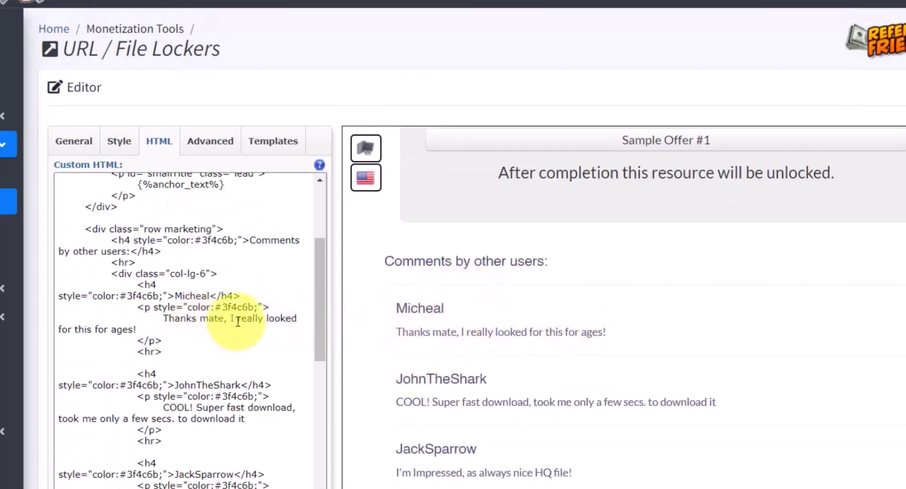
{"action": "left_click_drag", "start_coordinate": [266, 318], "coordinate": [135, 336]}
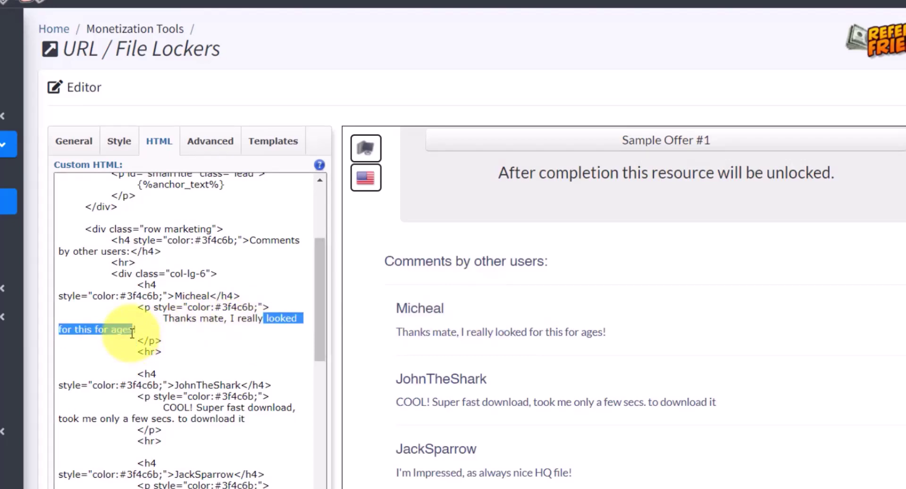
{"action": "key", "text": "BackSpace"}
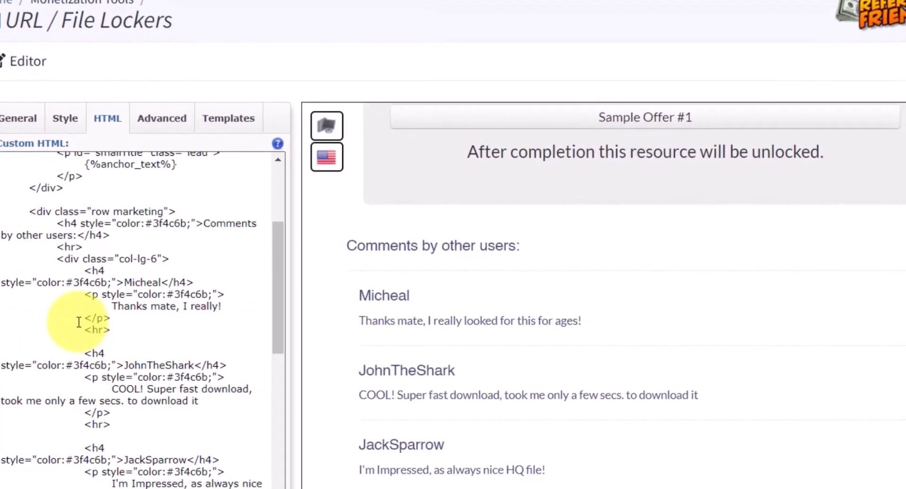
{"action": "type", "text": "love the ebook"}
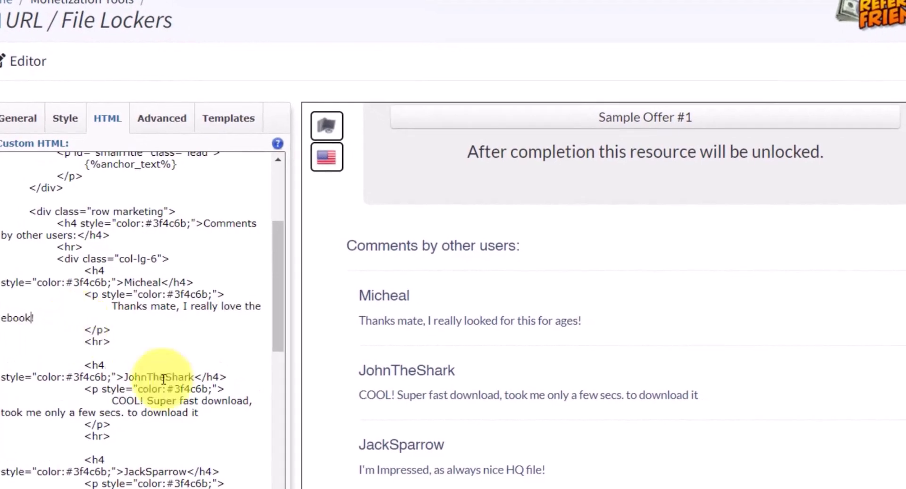
{"action": "scroll", "coordinate": [567, 311], "scroll_direction": "down", "scroll_amount": 3}
{"action": "scroll", "coordinate": [568, 312], "scroll_direction": "down", "scroll_amount": 5}
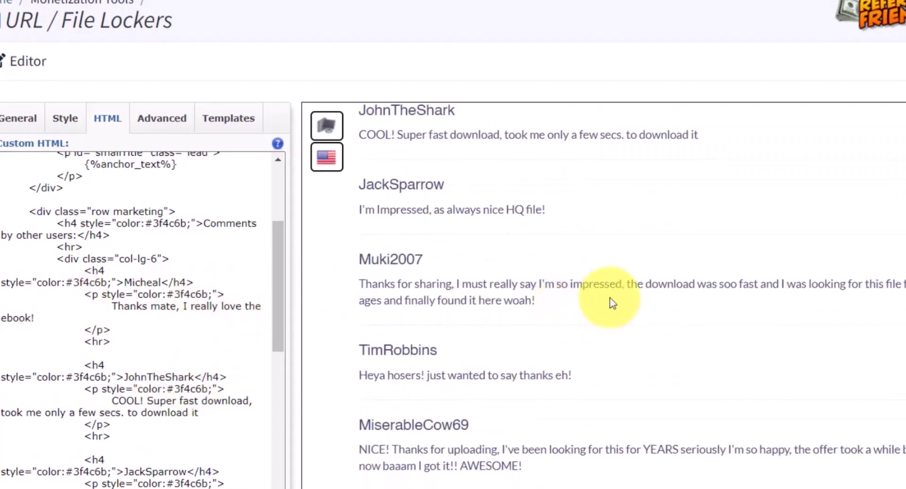
- Refresh the preview to verify the edited comment, then save the locker and open its link
{"action": "left_click", "coordinate": [862, 461]}
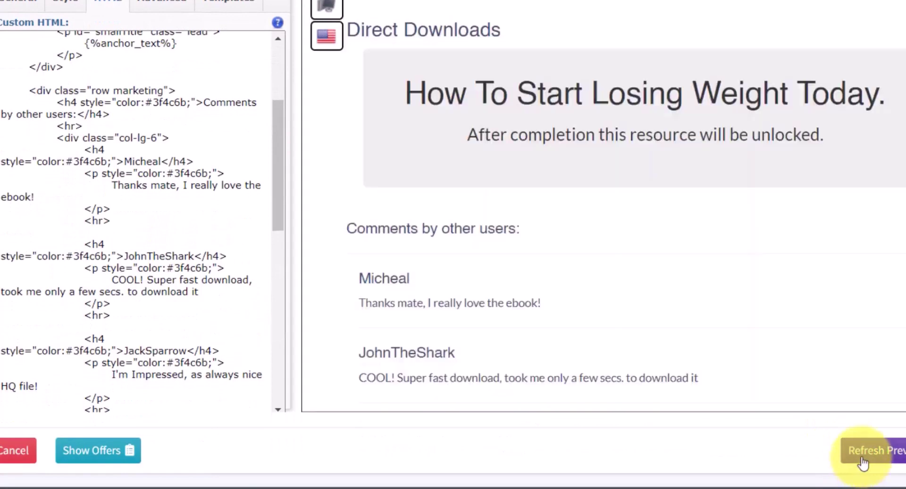
{"action": "scroll", "coordinate": [860, 455], "scroll_direction": "up", "scroll_amount": 3}
{"action": "scroll", "coordinate": [755, 383], "scroll_direction": "down", "scroll_amount": 5}
{"action": "scroll", "coordinate": [739, 383], "scroll_direction": "down", "scroll_amount": 2}
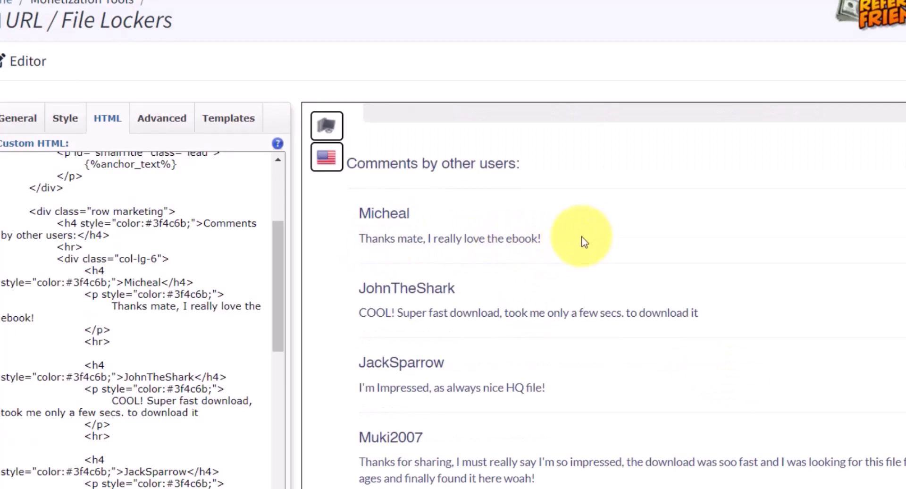
{"action": "scroll", "coordinate": [825, 203], "scroll_direction": "down", "scroll_amount": 6}
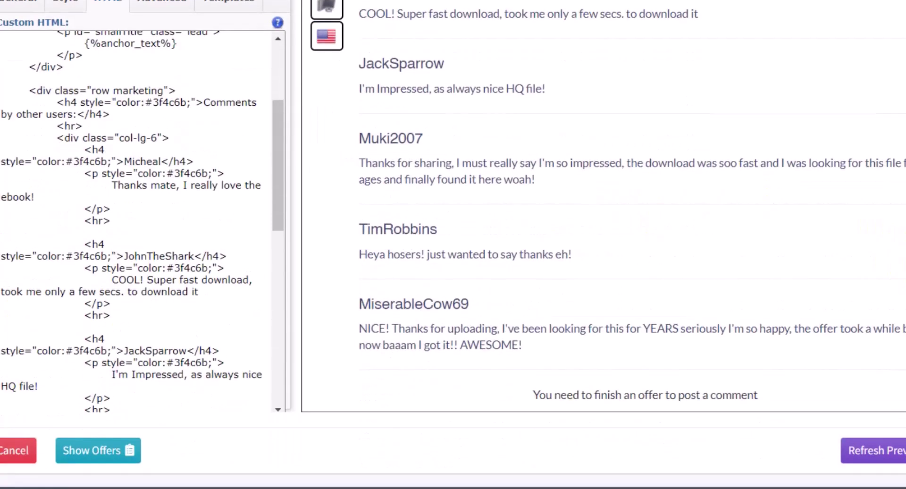
{"action": "scroll", "coordinate": [382, 196], "scroll_direction": "up", "scroll_amount": 3}
{"action": "scroll", "coordinate": [381, 202], "scroll_direction": "down", "scroll_amount": 3}
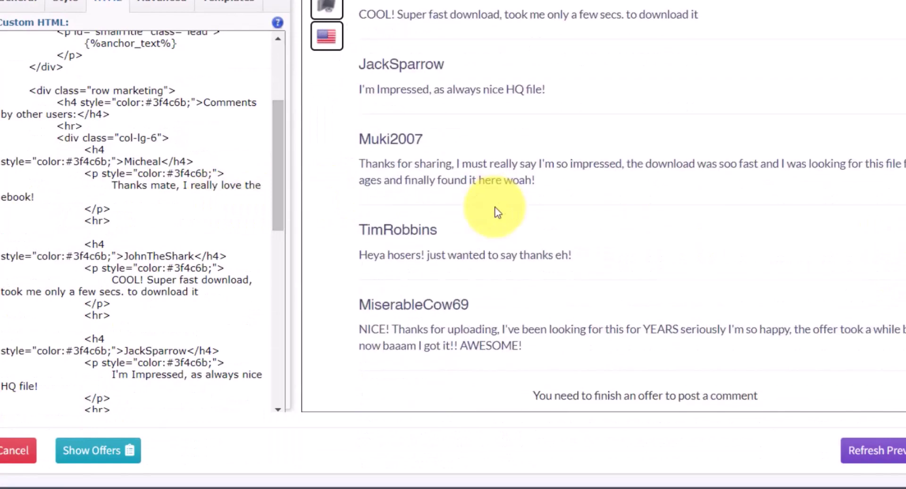
{"action": "scroll", "coordinate": [562, 232], "scroll_direction": "up", "scroll_amount": 10}
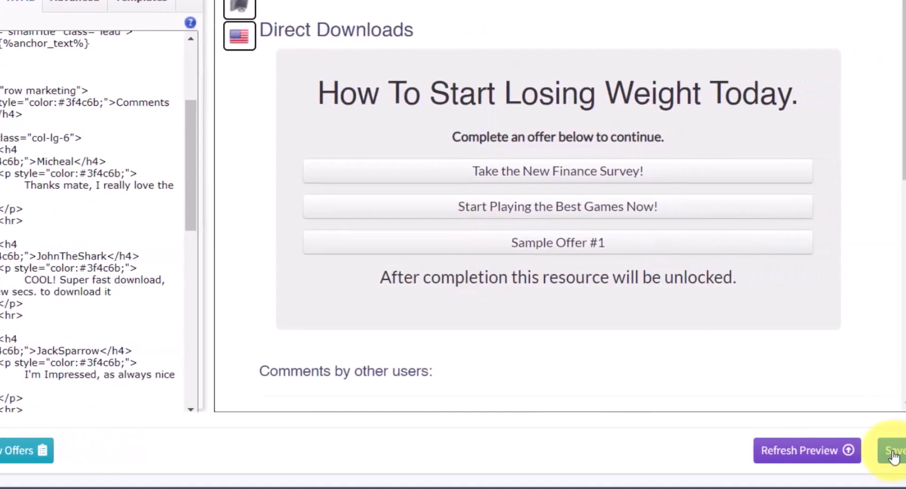
{"action": "left_click", "coordinate": [905, 448]}
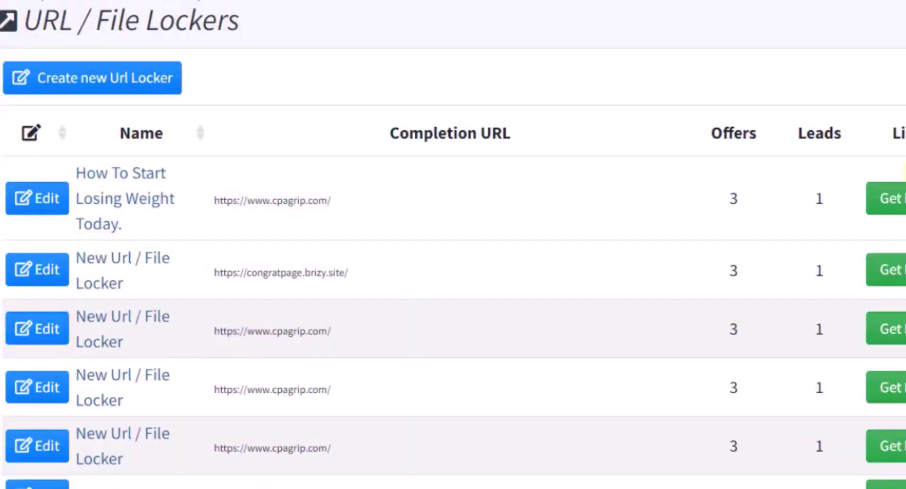
{"action": "left_click", "coordinate": [893, 200]}
- Copy the weight-loss locker's link and go to the Brizy projects dashboard
{"action": "left_click", "coordinate": [769, 388]}
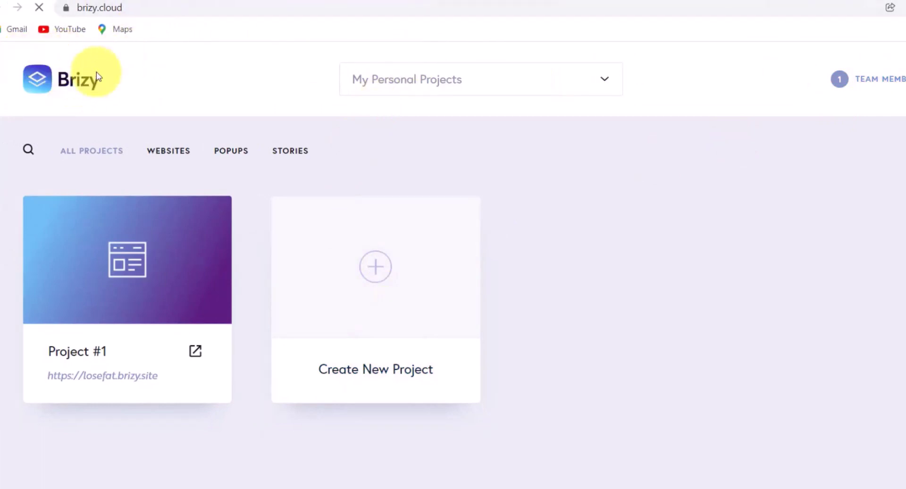
{"action": "scroll", "coordinate": [508, 297], "scroll_direction": "down", "scroll_amount": 1}
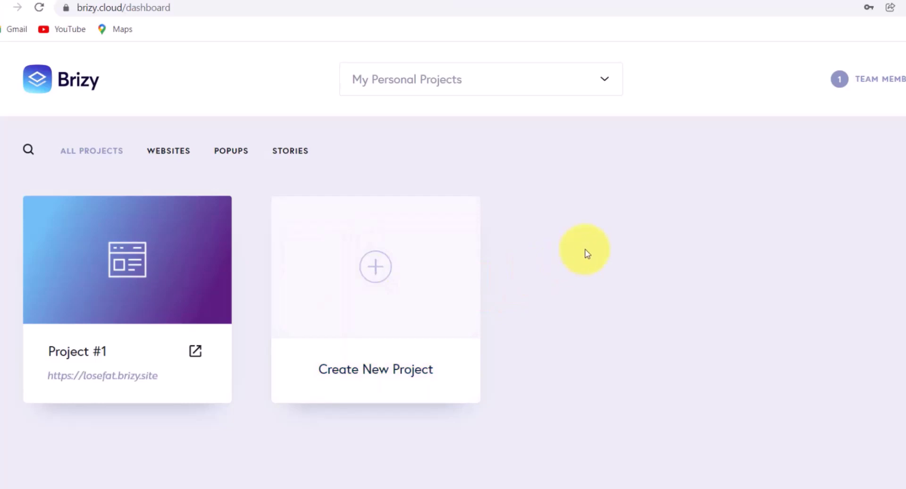
- Create a new Website & Landing Page project in Brizy and open it for editing
{"action": "left_click", "coordinate": [379, 271]}
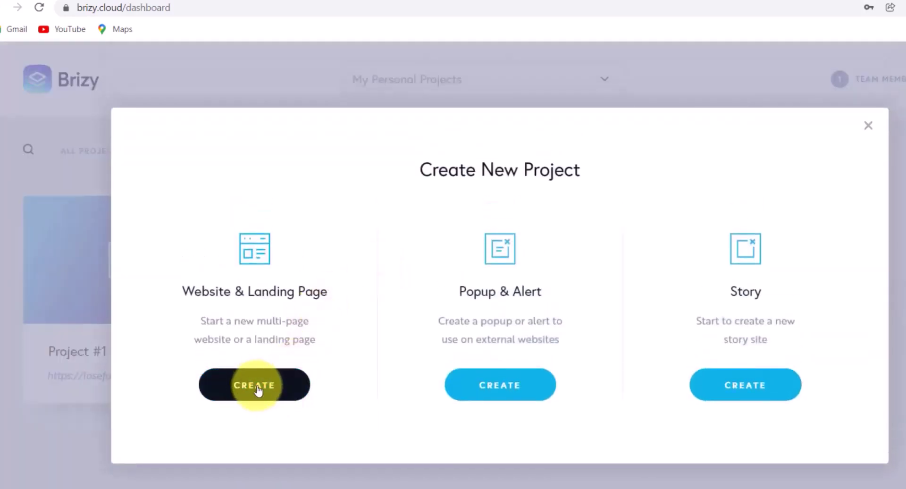
{"action": "left_click", "coordinate": [258, 387]}
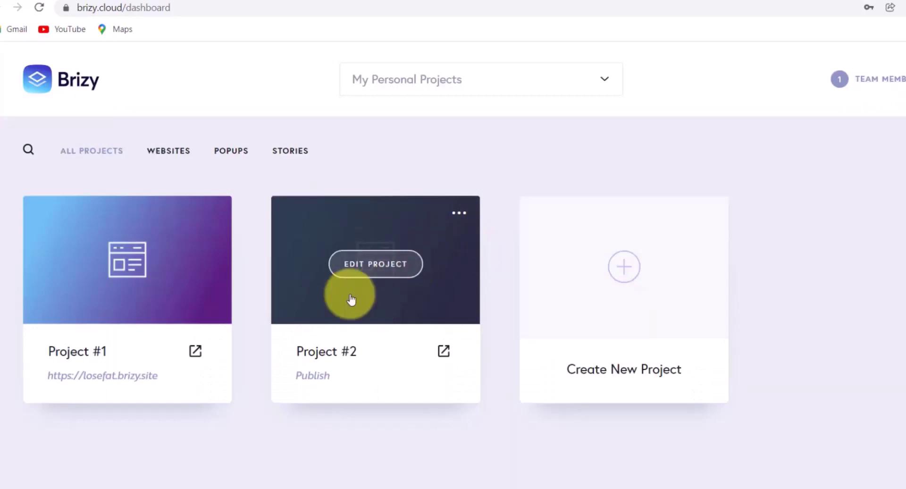
{"action": "left_click", "coordinate": [383, 264]}
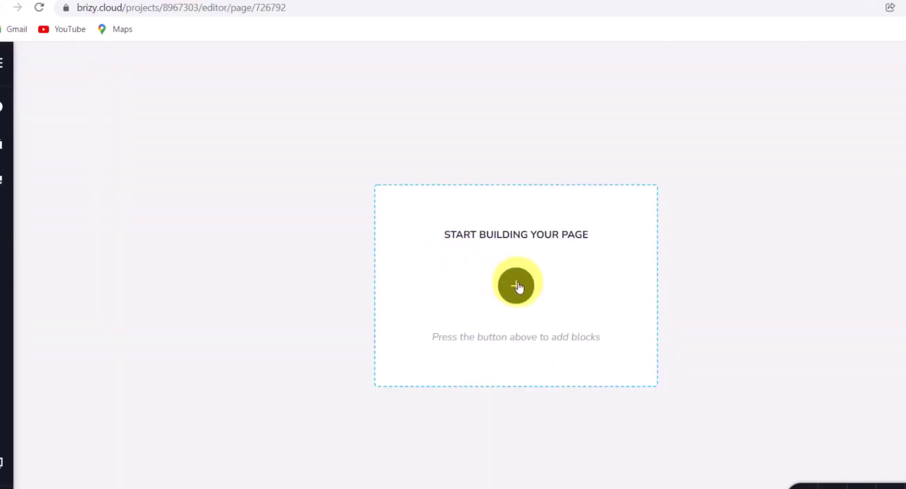
- Insert the Kit #2 'Best Headphones For Audiophiles' hero block and open its image options
{"action": "left_click", "coordinate": [517, 285]}
{"action": "scroll", "coordinate": [587, 258], "scroll_direction": "down", "scroll_amount": 15}
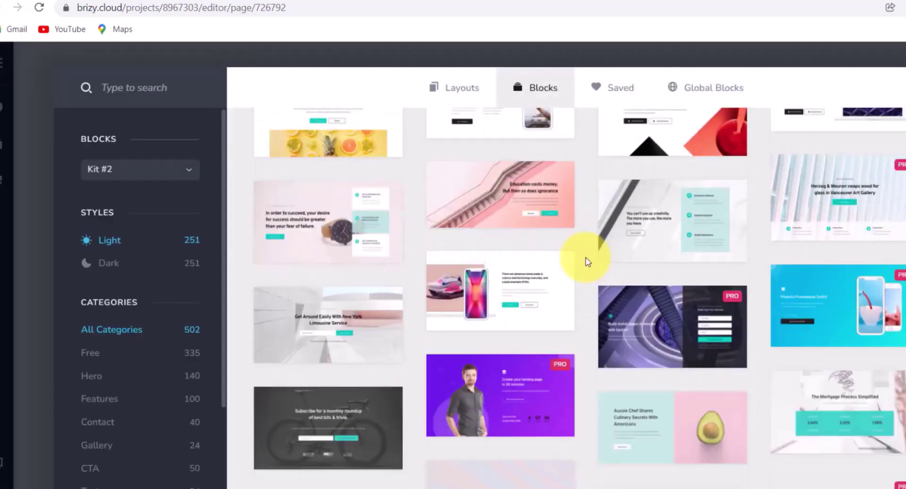
{"action": "scroll", "coordinate": [580, 307], "scroll_direction": "down", "scroll_amount": 3}
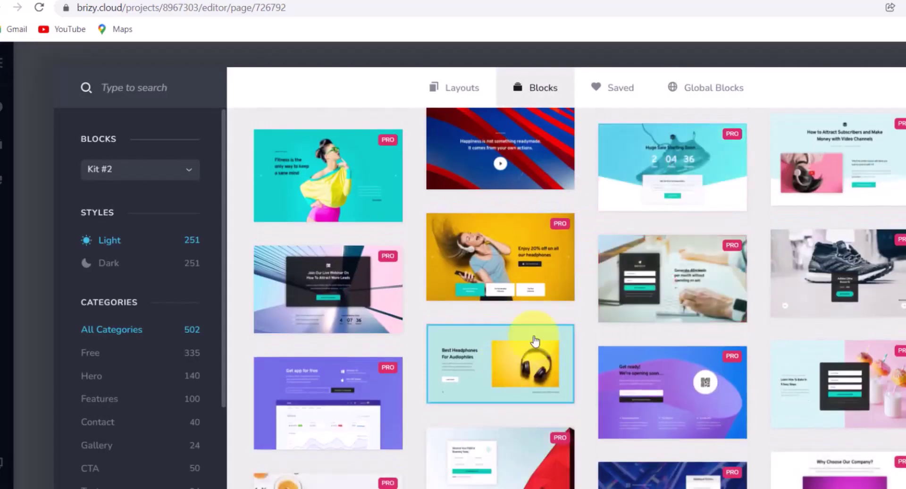
{"action": "scroll", "coordinate": [481, 333], "scroll_direction": "down", "scroll_amount": 1}
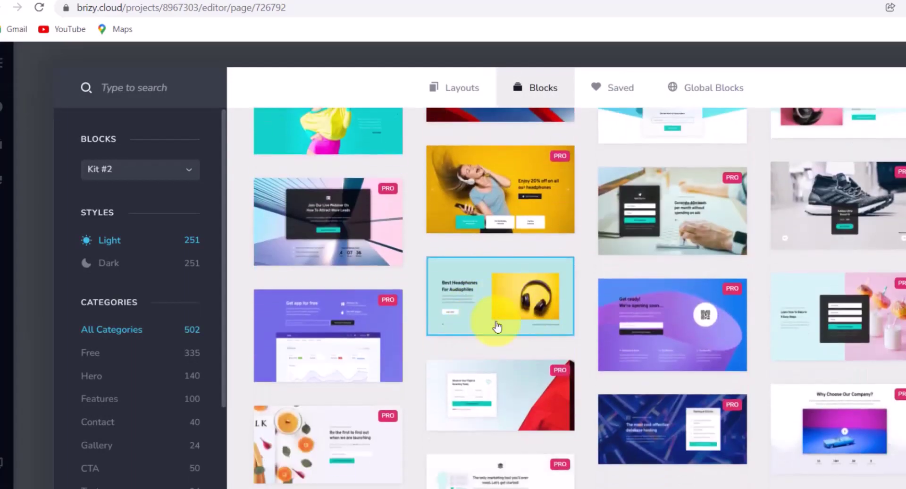
{"action": "left_click", "coordinate": [523, 306]}
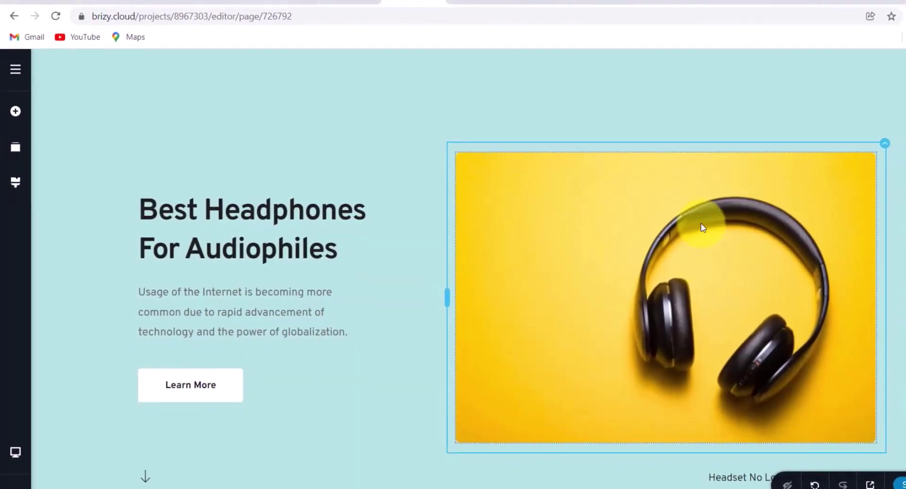
{"action": "left_click", "coordinate": [701, 223]}
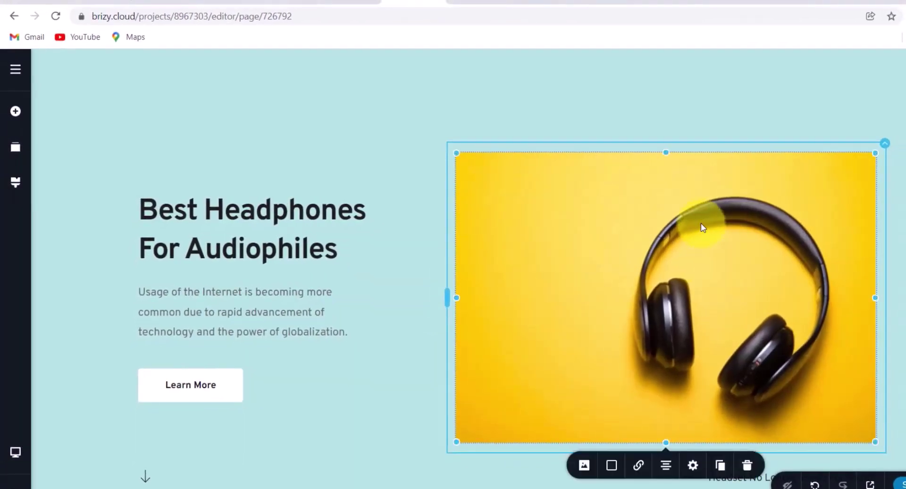
{"action": "left_click", "coordinate": [584, 467]}
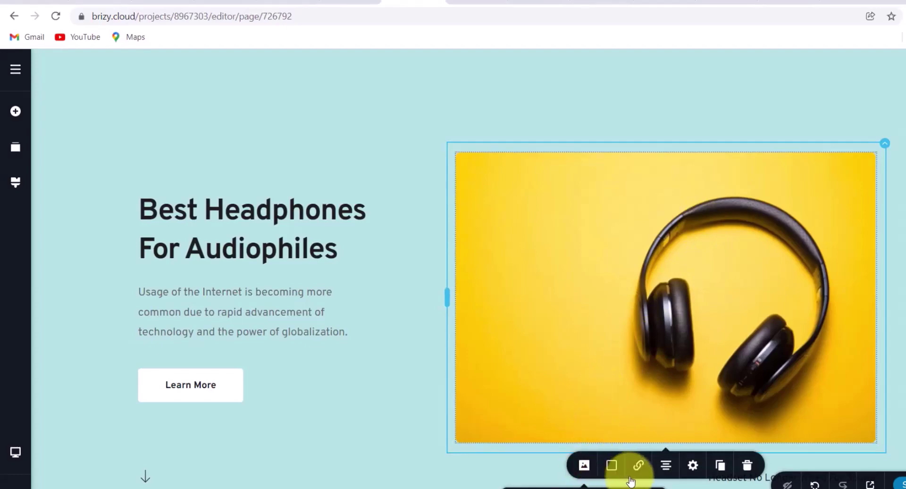
{"action": "scroll", "coordinate": [634, 444], "scroll_direction": "down", "scroll_amount": 3}
- Replace the headphones photo with eCover image file 1 from the eCover folder
{"action": "left_click", "coordinate": [654, 335]}
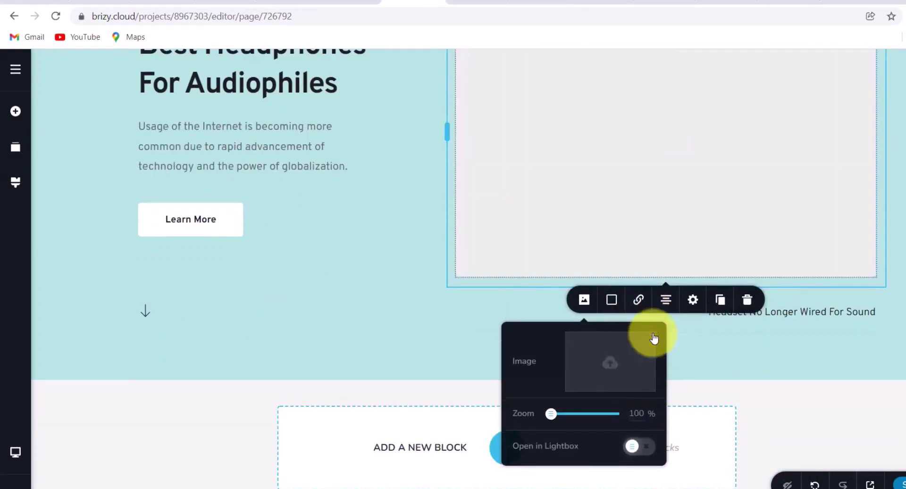
{"action": "left_click", "coordinate": [617, 358]}
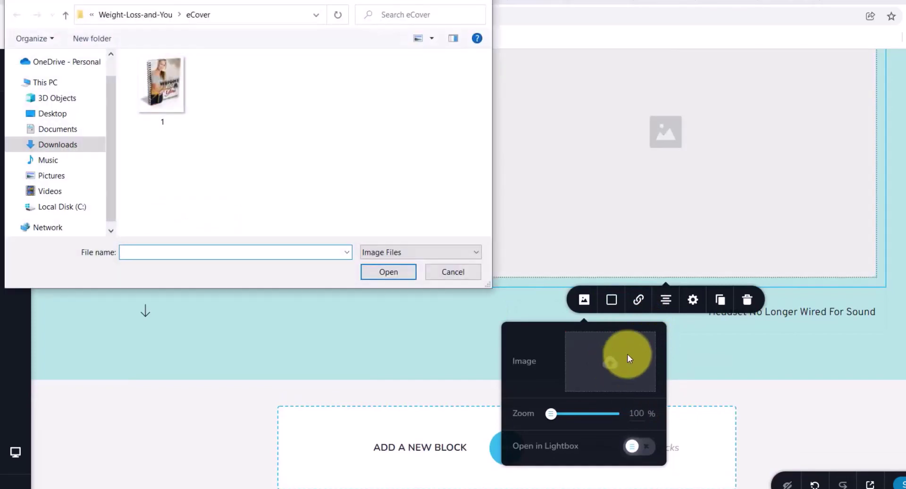
{"action": "left_click", "coordinate": [168, 92]}
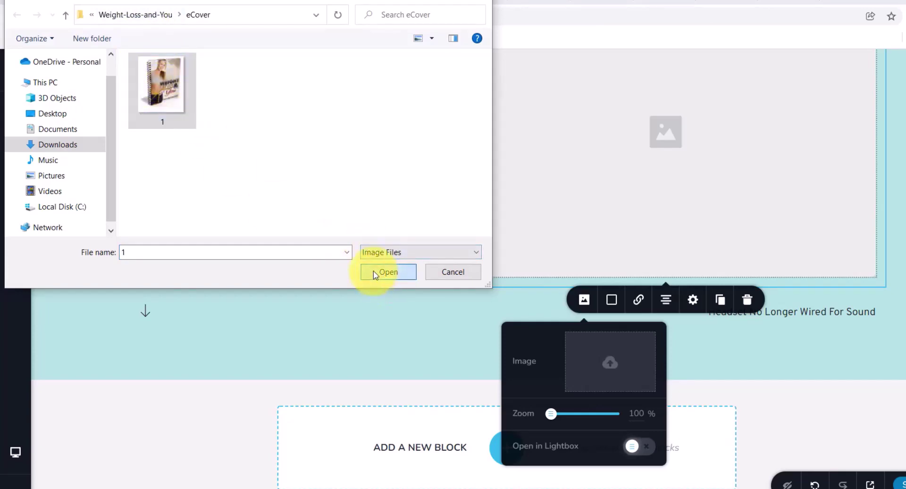
{"action": "left_click", "coordinate": [387, 272]}
- Resize the Weight Loss & You eCover using its top and corner handles
{"action": "scroll", "coordinate": [754, 159], "scroll_direction": "up", "scroll_amount": 3}
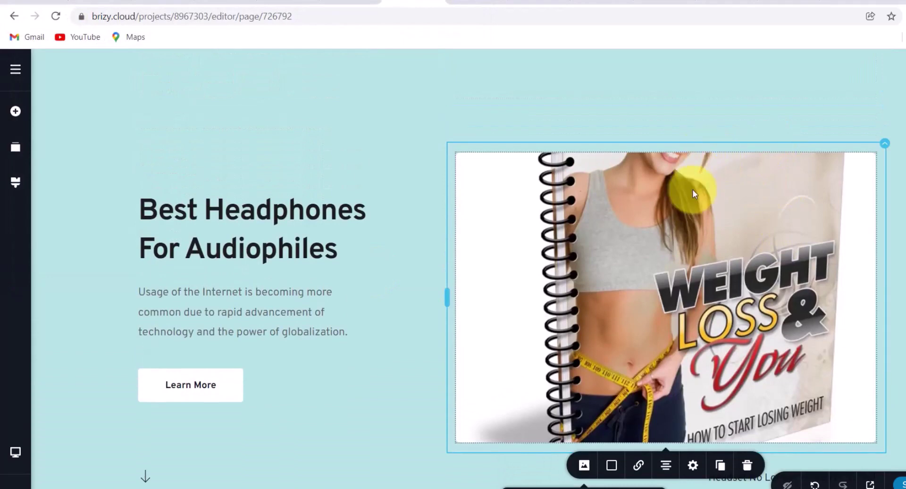
{"action": "left_click_drag", "start_coordinate": [666, 153], "coordinate": [651, 61]}
{"action": "scroll", "coordinate": [881, 439], "scroll_direction": "down", "scroll_amount": 5}
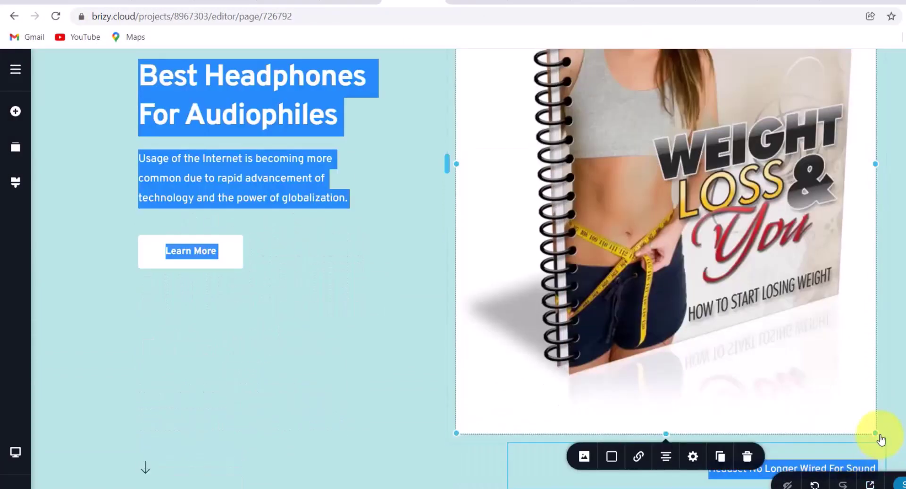
{"action": "left_click_drag", "start_coordinate": [879, 436], "coordinate": [850, 370]}
- Delete the 'Headset No Longer Wired For Sound' caption beneath the eCover
{"action": "scroll", "coordinate": [865, 307], "scroll_direction": "up", "scroll_amount": 4}
{"action": "scroll", "coordinate": [867, 441], "scroll_direction": "down", "scroll_amount": 1}
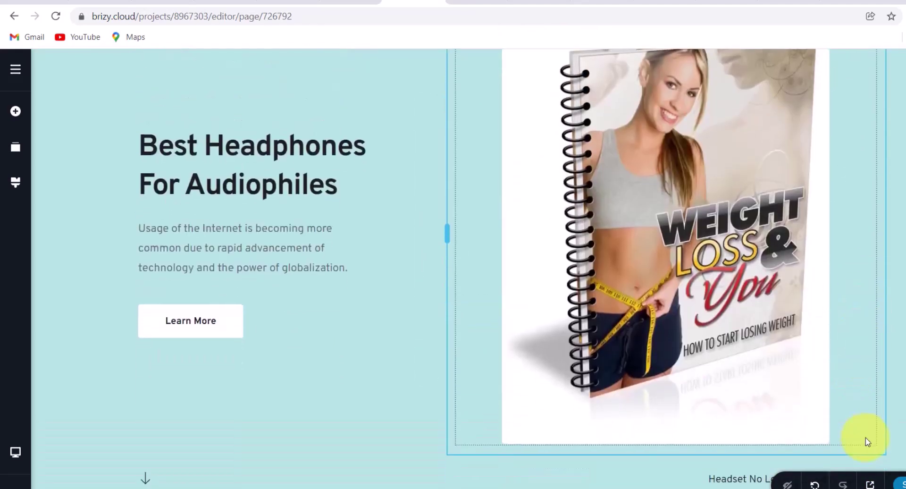
{"action": "scroll", "coordinate": [868, 441], "scroll_direction": "down", "scroll_amount": 1}
{"action": "left_click", "coordinate": [871, 417]}
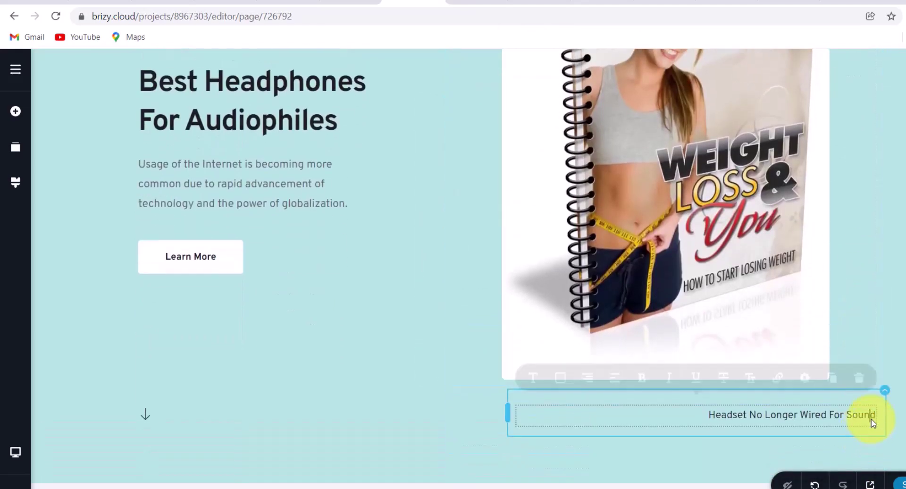
{"action": "left_click", "coordinate": [859, 385]}
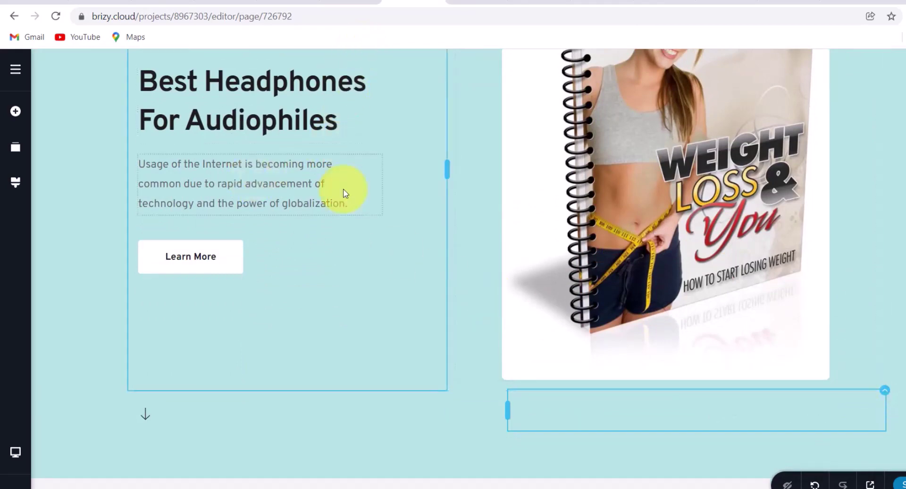
{"action": "scroll", "coordinate": [331, 184], "scroll_direction": "up", "scroll_amount": 3}
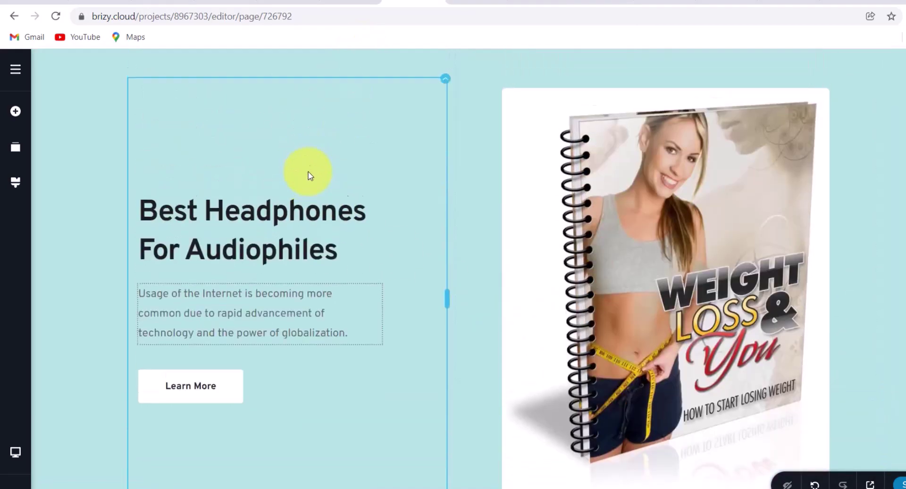
- Replace the 'Best Headphones For Audiophiles' heading with 'How To Start Losing Weight Today.' and widen the text column slightly
{"action": "left_click", "coordinate": [341, 250]}
{"action": "left_click_drag", "start_coordinate": [344, 250], "coordinate": [118, 188]}
{"action": "type", "text": "How To Start Losing Weight Today."}
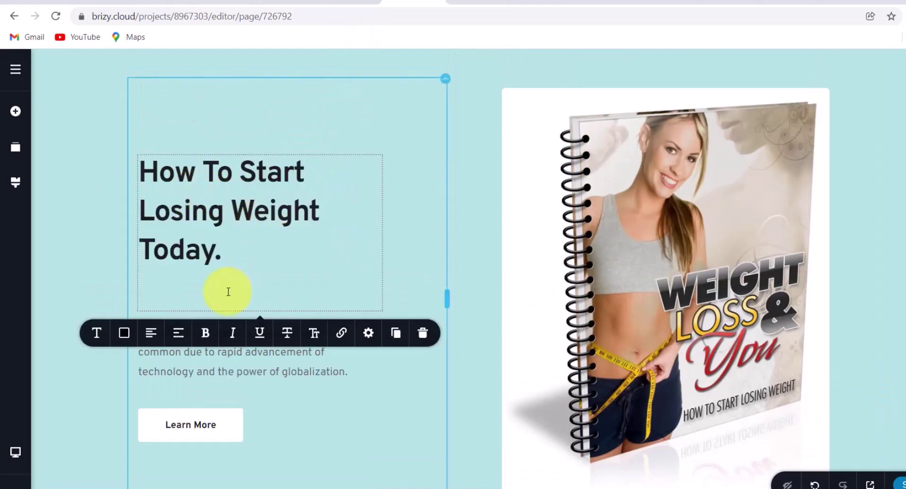
{"action": "key", "text": "BackSpace"}
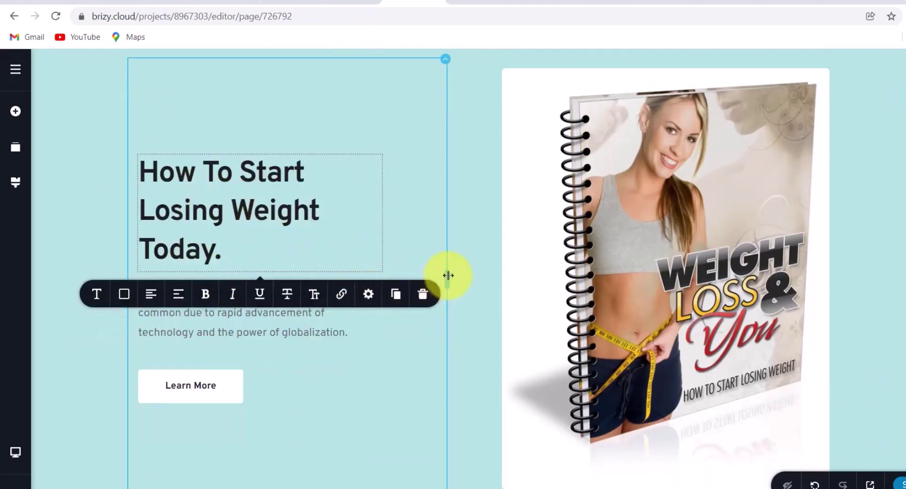
{"action": "left_click_drag", "start_coordinate": [446, 276], "coordinate": [481, 264]}
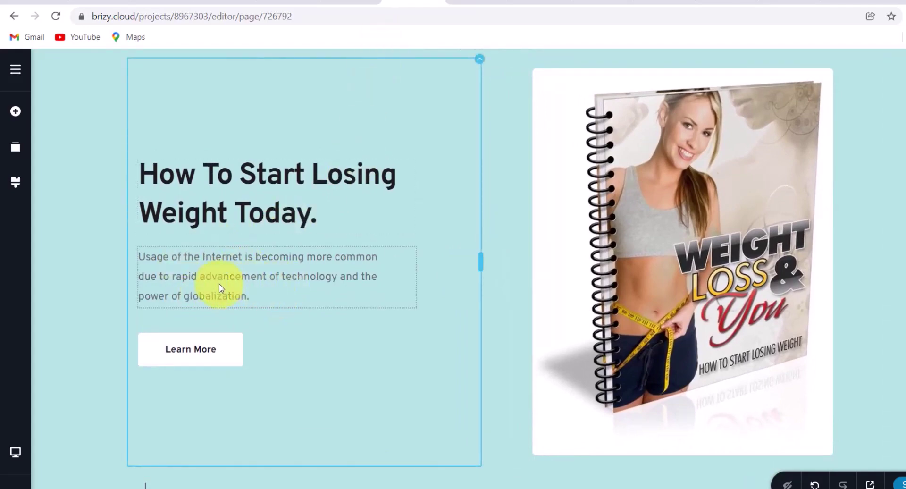
- Paste the new guide description over the whole intro paragraph
{"action": "left_click", "coordinate": [155, 255]}
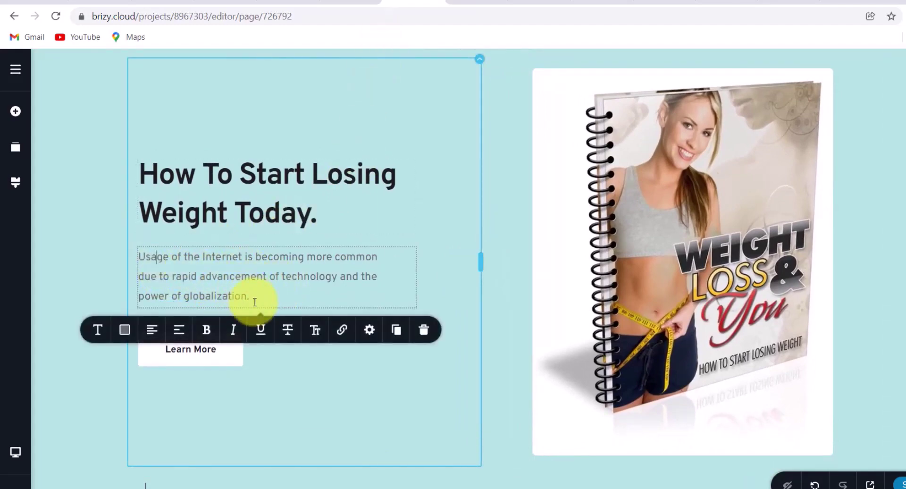
{"action": "left_click_drag", "start_coordinate": [257, 299], "coordinate": [132, 259]}
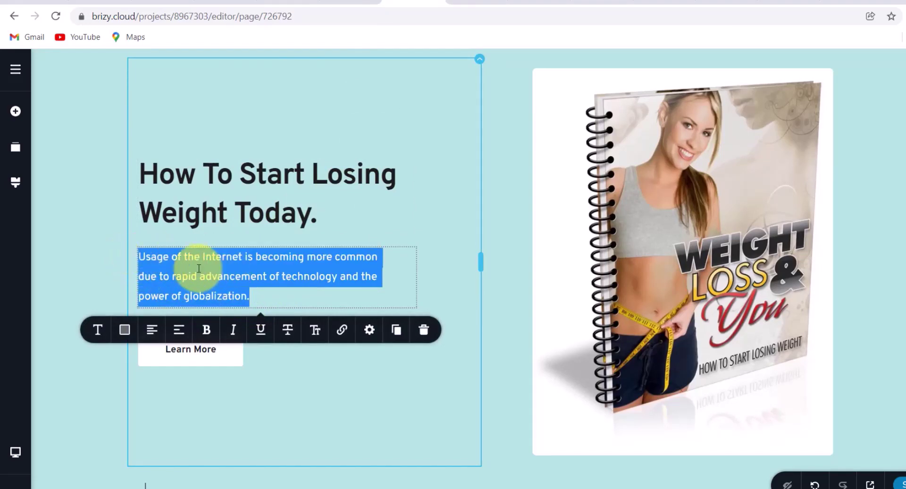
{"action": "type", "text": "In this guide you will learn how to lose weight fast and attract opposite sex."}
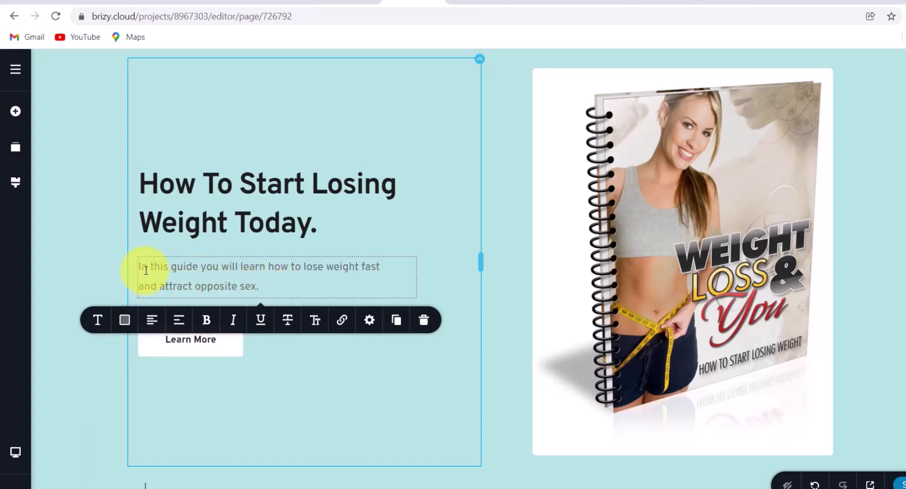
{"action": "left_click", "coordinate": [260, 343]}
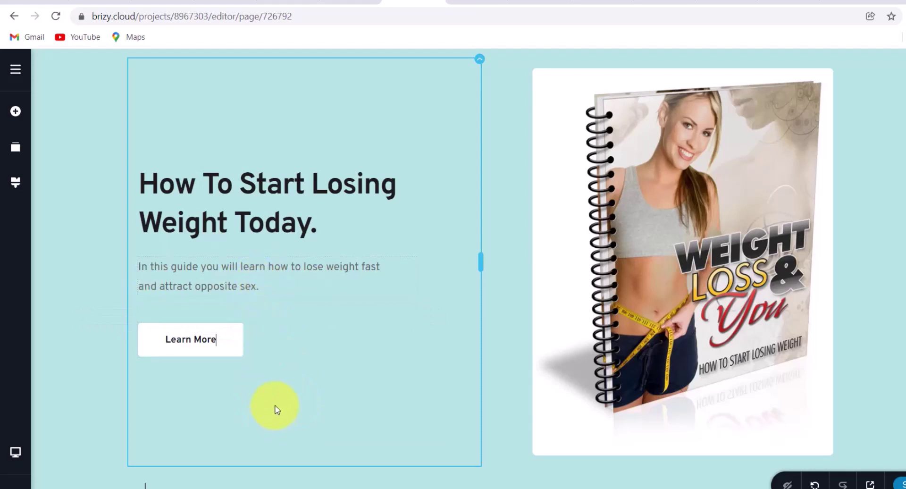
- Change the Learn More button label to 'Download'
{"action": "left_click", "coordinate": [220, 340]}
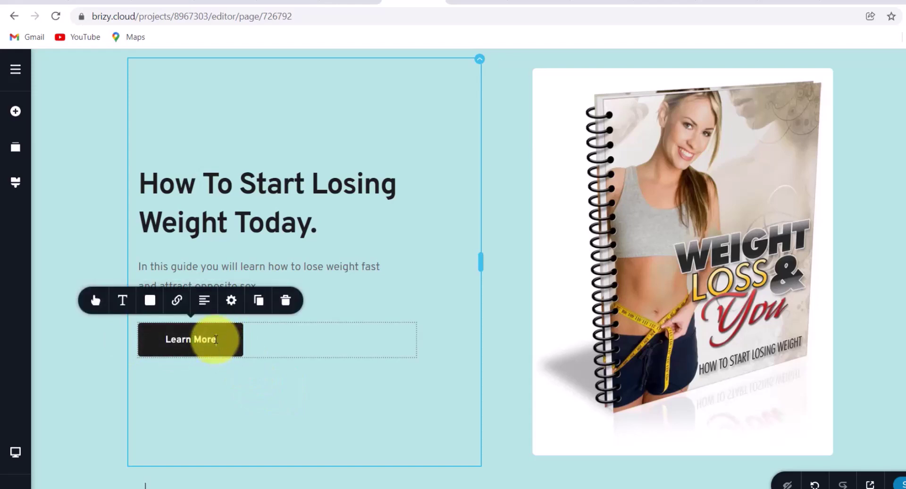
{"action": "key", "text": "BackSpace"}
{"action": "key", "text": "BackSpace"}
{"action": "key", "text": "ctrl+z"}
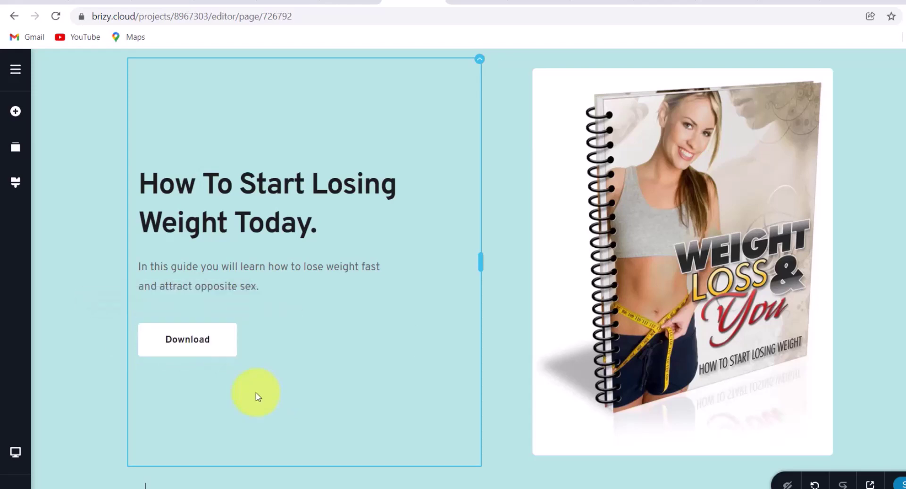
{"action": "left_click", "coordinate": [211, 341]}
- Paste the copied locker tracking URL as the Download button's link
{"action": "left_click", "coordinate": [174, 301]}
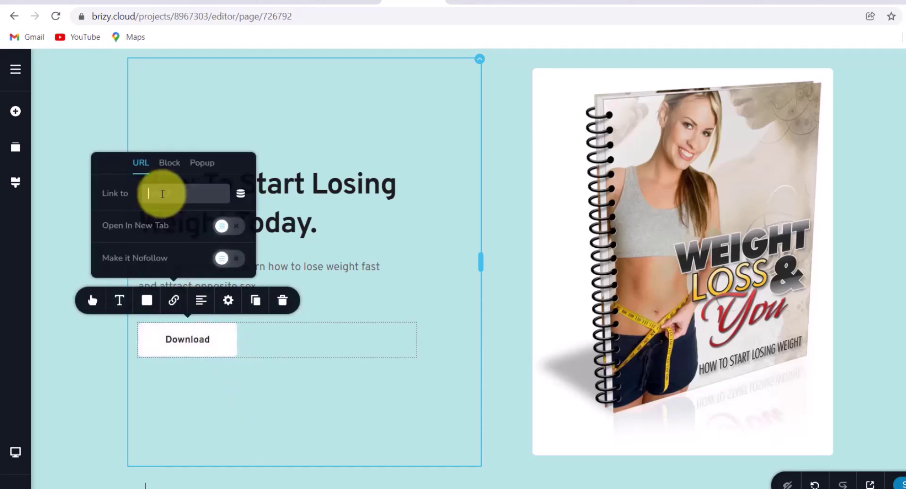
{"action": "key", "text": "ctrl+v"}
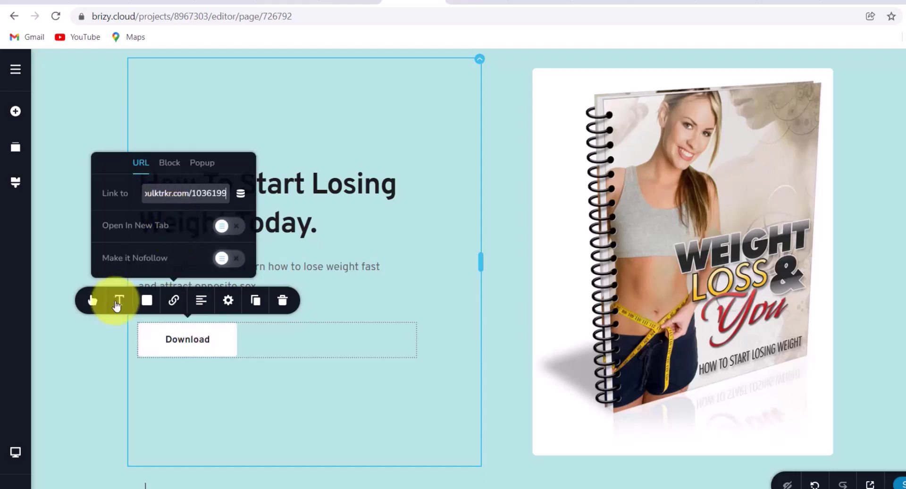
{"action": "left_click", "coordinate": [95, 357]}
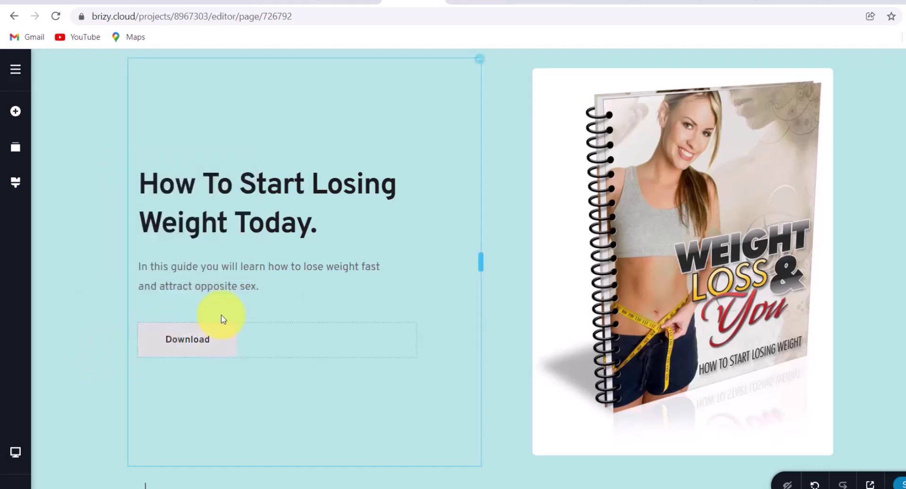
{"action": "scroll", "coordinate": [878, 326], "scroll_direction": "down", "scroll_amount": 1}
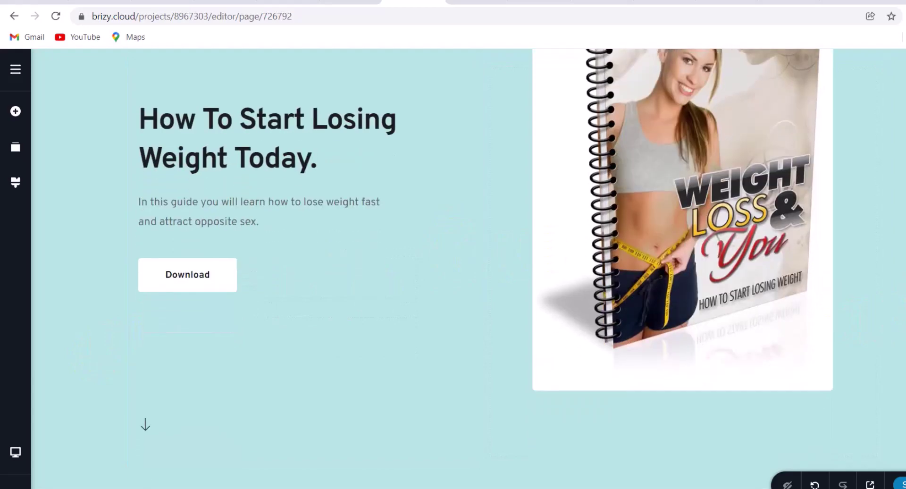
- Publish the page and return to the Brizy dashboard
{"action": "left_click", "coordinate": [894, 484]}
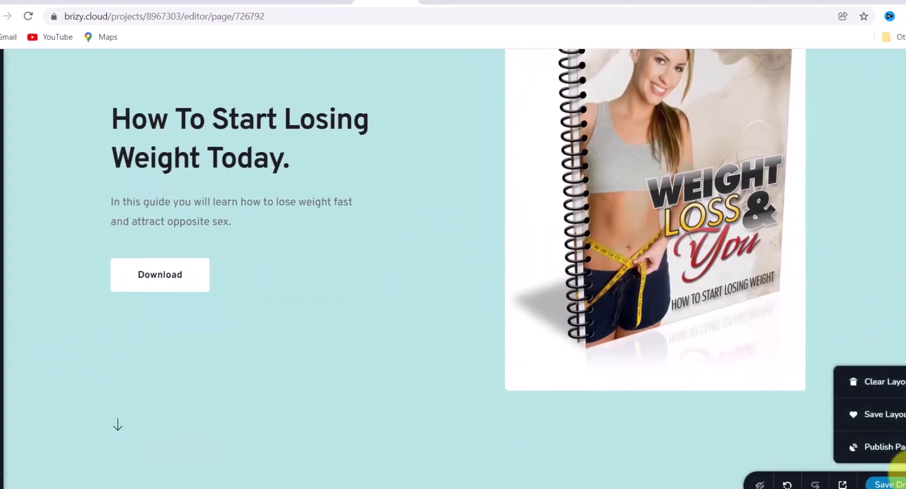
{"action": "left_click", "coordinate": [895, 448]}
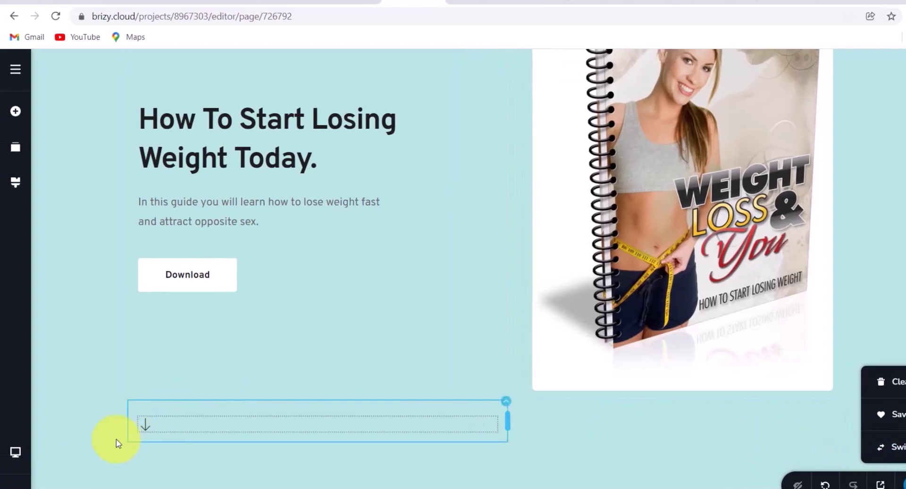
{"action": "scroll", "coordinate": [116, 439], "scroll_direction": "down", "scroll_amount": 1}
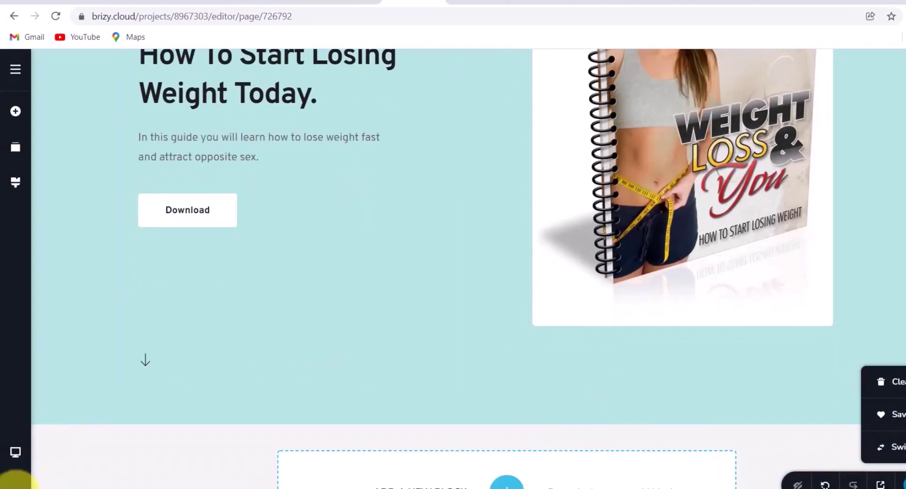
{"action": "left_click", "coordinate": [15, 482]}
{"action": "left_click", "coordinate": [110, 482]}
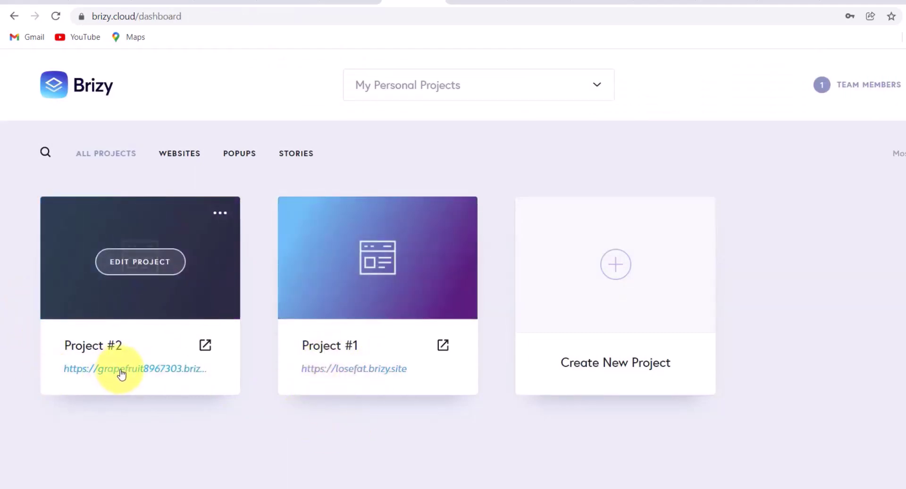
- Publish Project #2 to the free subdomain losefatnow and open its live site
{"action": "left_click", "coordinate": [121, 373]}
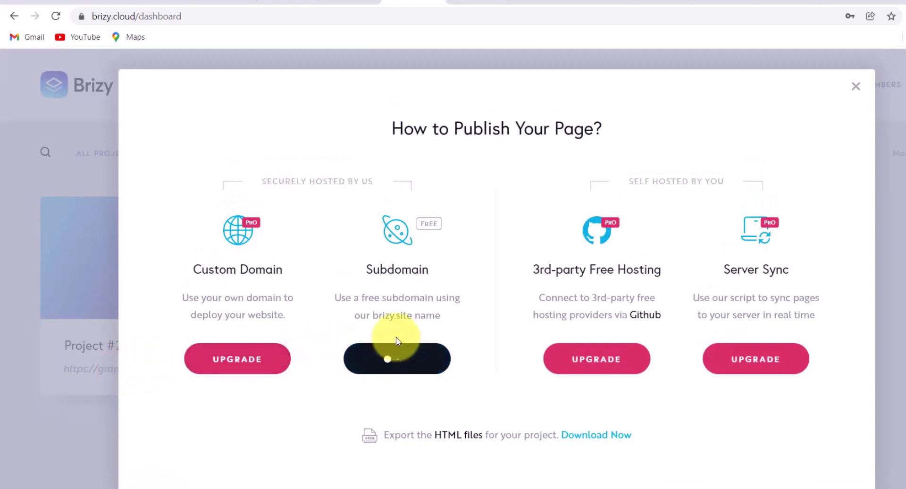
{"action": "left_click", "coordinate": [402, 347]}
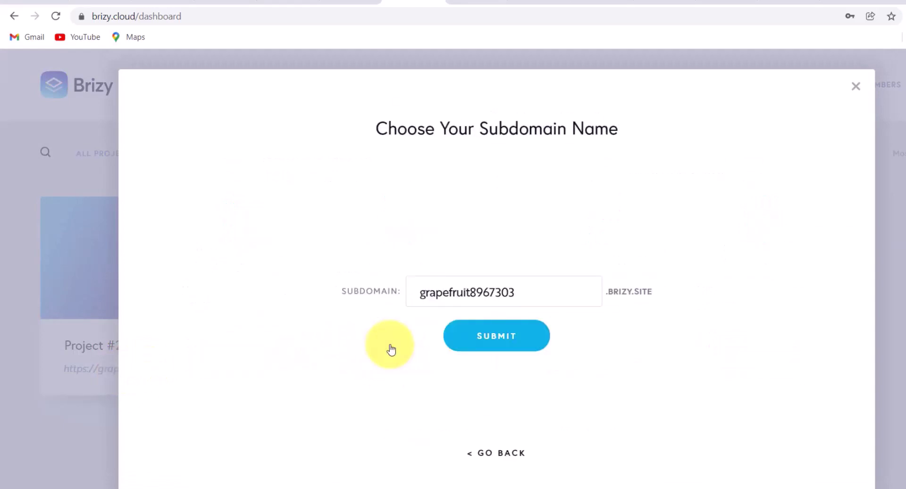
{"action": "double_click", "coordinate": [546, 293]}
{"action": "type", "text": "losefat"}
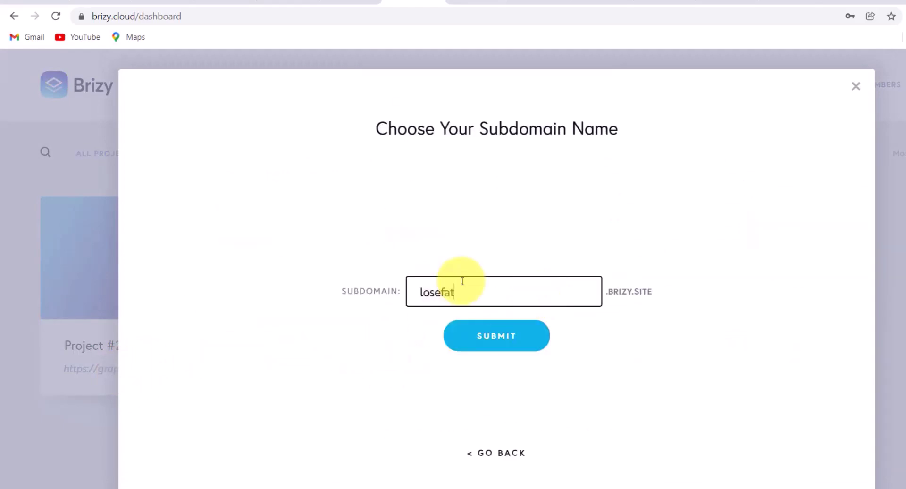
{"action": "left_click", "coordinate": [531, 344]}
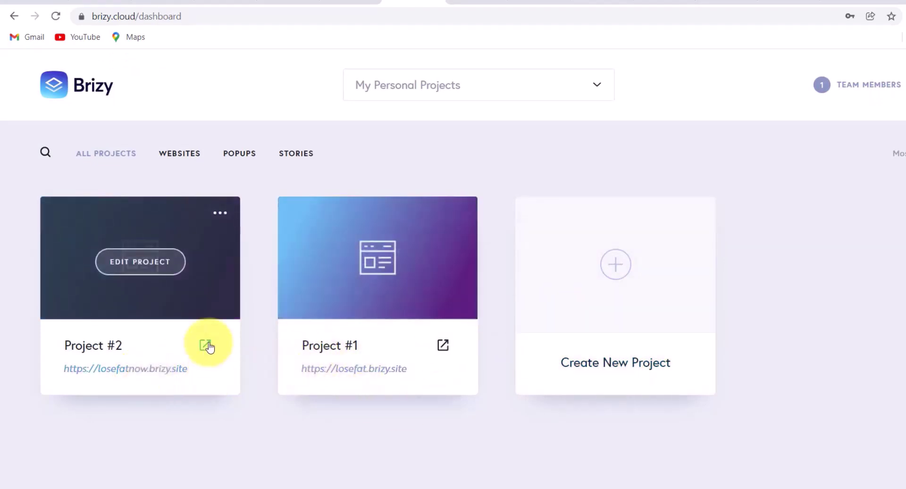
{"action": "left_click", "coordinate": [205, 347]}
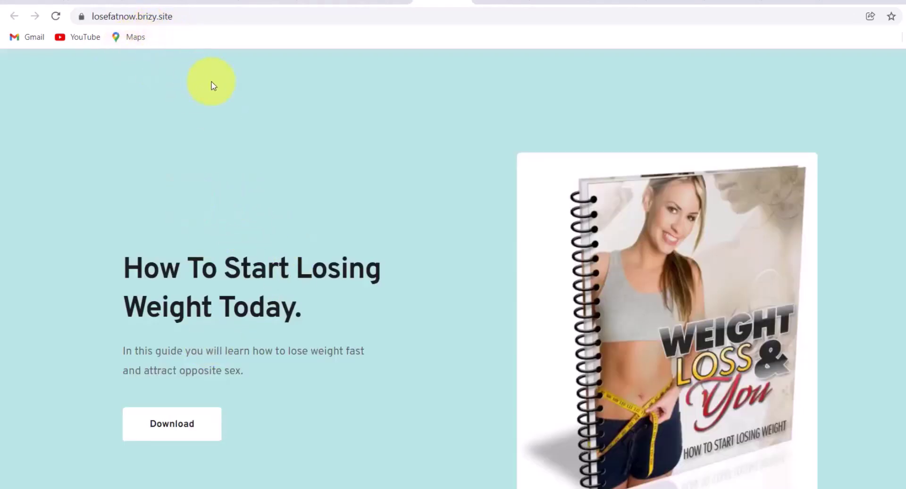
- Scroll through the live landing page, then return to the FindAForum niches page
{"action": "scroll", "coordinate": [489, 176], "scroll_direction": "down", "scroll_amount": 3}
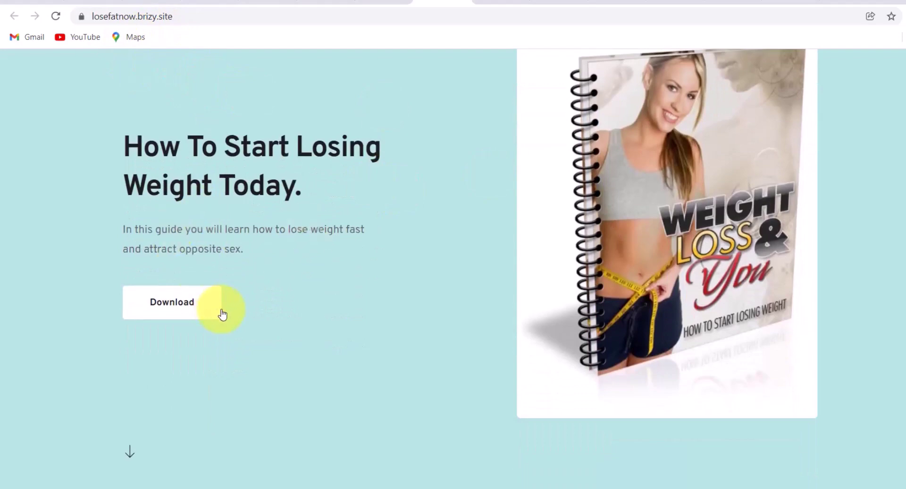
{"action": "scroll", "coordinate": [331, 213], "scroll_direction": "up", "scroll_amount": 1}
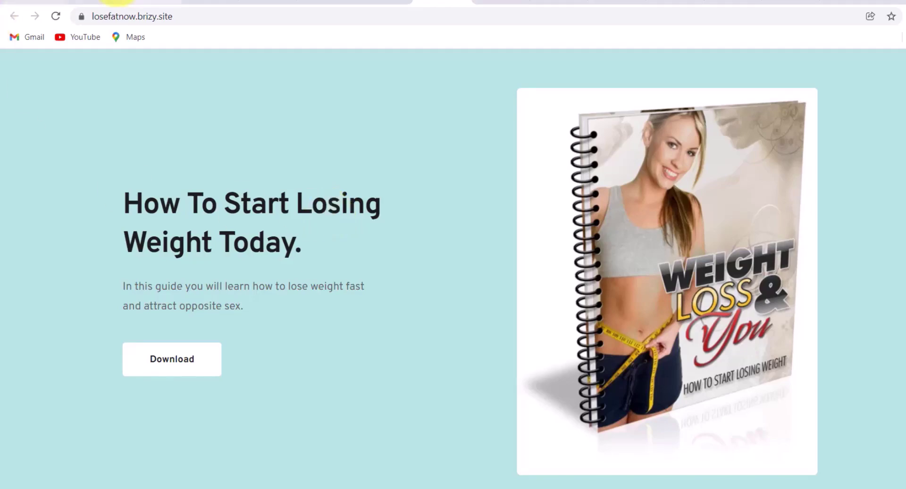
{"action": "left_click", "coordinate": [87, 1]}
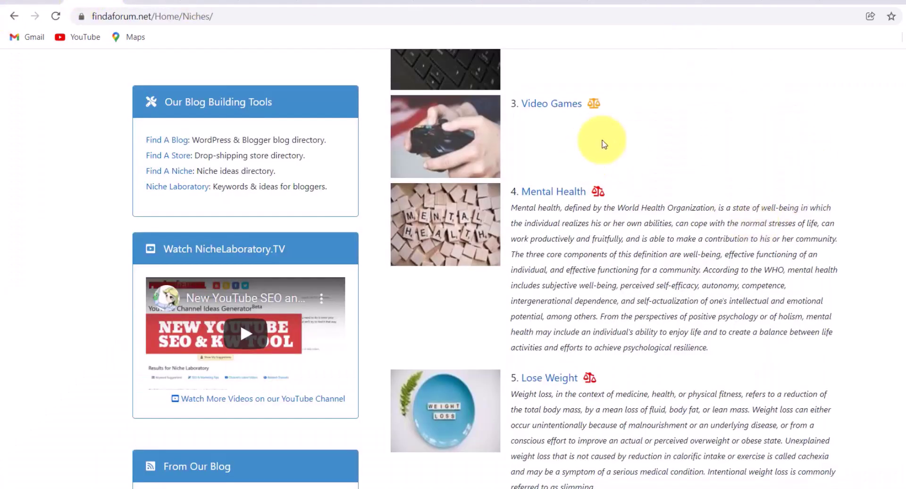
- Open the Weight Loss niche, browse forums like Social Slimmers and AnabolicMinds.com, then go back
{"action": "scroll", "coordinate": [529, 170], "scroll_direction": "up", "scroll_amount": 10}
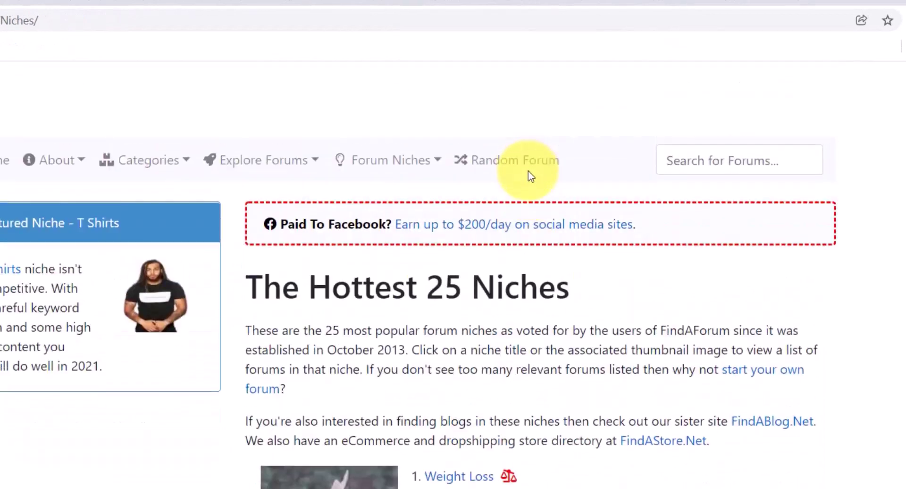
{"action": "left_click", "coordinate": [448, 397]}
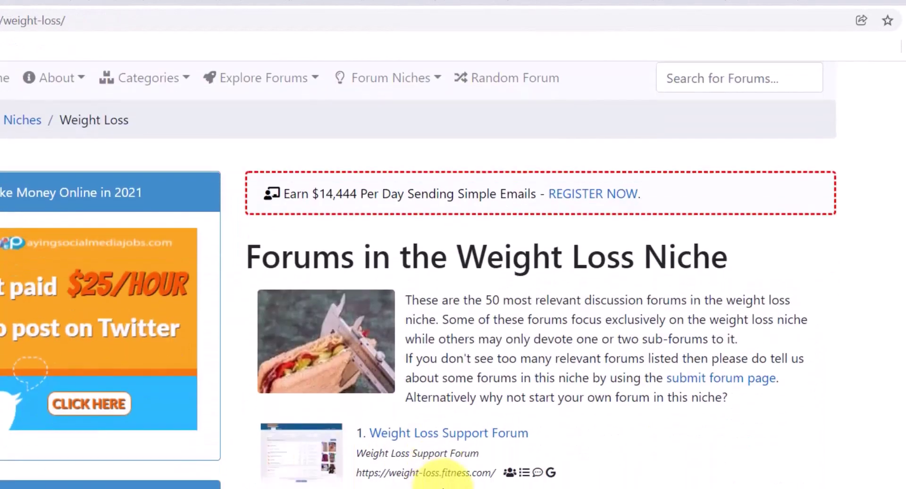
{"action": "scroll", "coordinate": [519, 335], "scroll_direction": "down", "scroll_amount": 2}
{"action": "scroll", "coordinate": [594, 330], "scroll_direction": "down", "scroll_amount": 5}
{"action": "scroll", "coordinate": [594, 332], "scroll_direction": "down", "scroll_amount": 1}
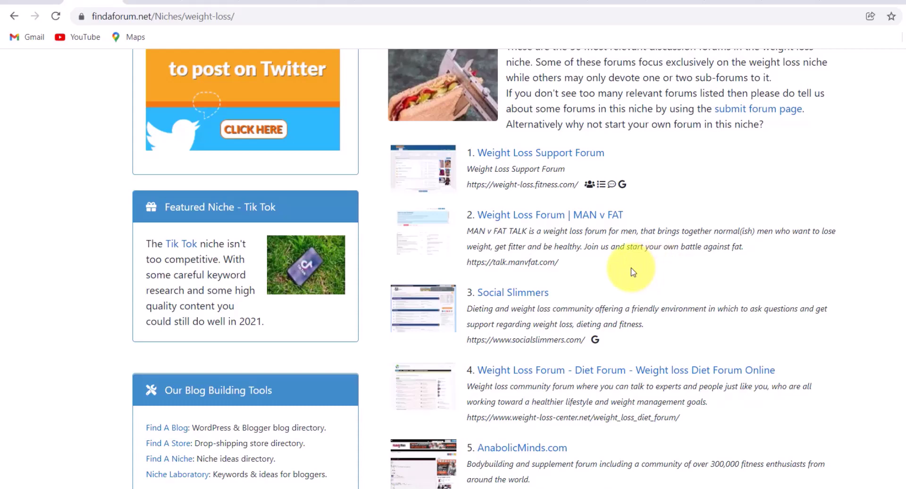
{"action": "scroll", "coordinate": [538, 226], "scroll_direction": "up", "scroll_amount": 1}
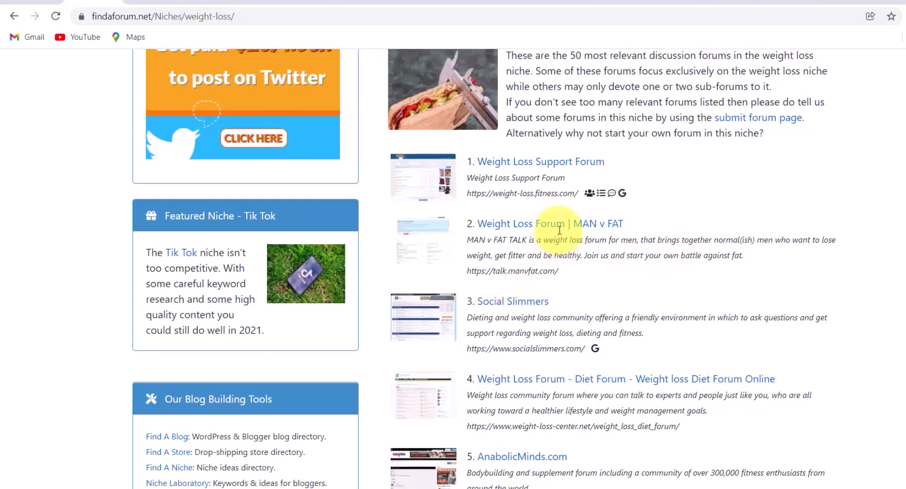
{"action": "scroll", "coordinate": [560, 229], "scroll_direction": "down", "scroll_amount": 9}
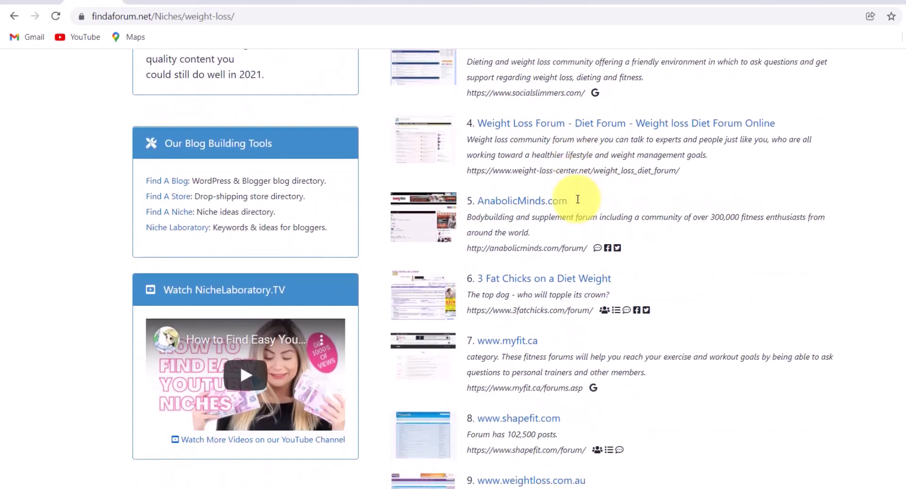
{"action": "scroll", "coordinate": [576, 201], "scroll_direction": "up", "scroll_amount": 1}
{"action": "scroll", "coordinate": [580, 202], "scroll_direction": "up", "scroll_amount": 3}
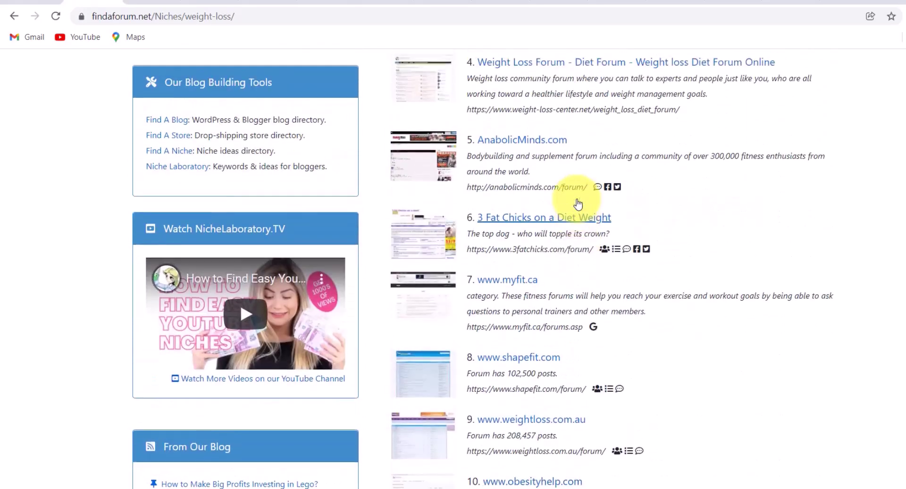
{"action": "left_click", "coordinate": [13, 16]}
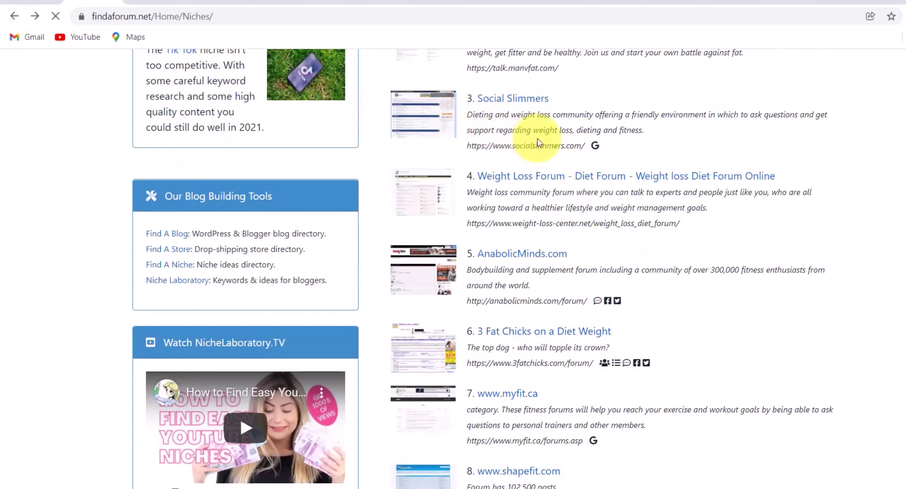